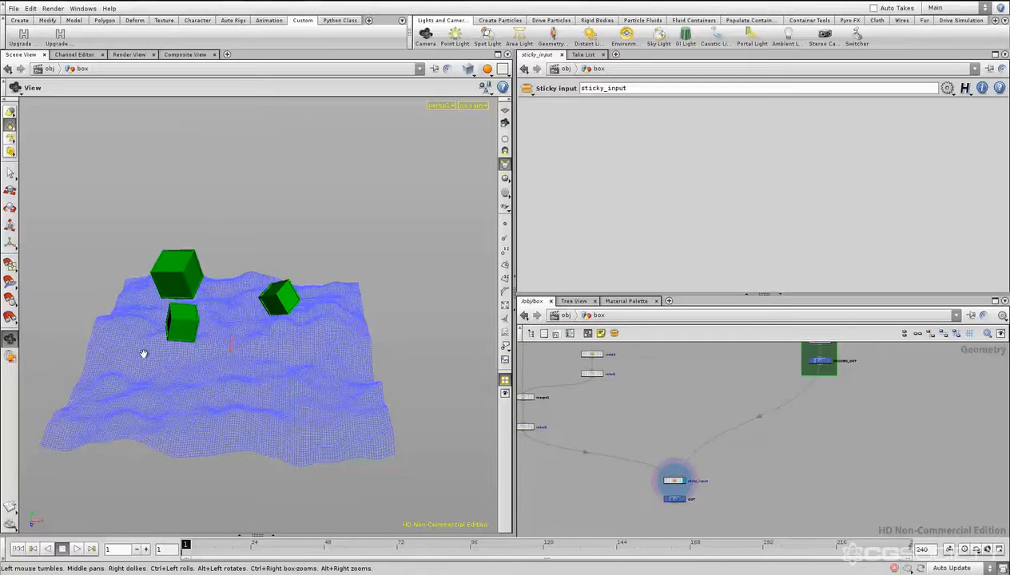
# Inspect the ground branch feeding the sticky_input node, including its GROUND_OUT null, and bring the crate branch into view
pyautogui.moveTo(740, 501); pyautogui.dragTo(744, 456, button='middle')
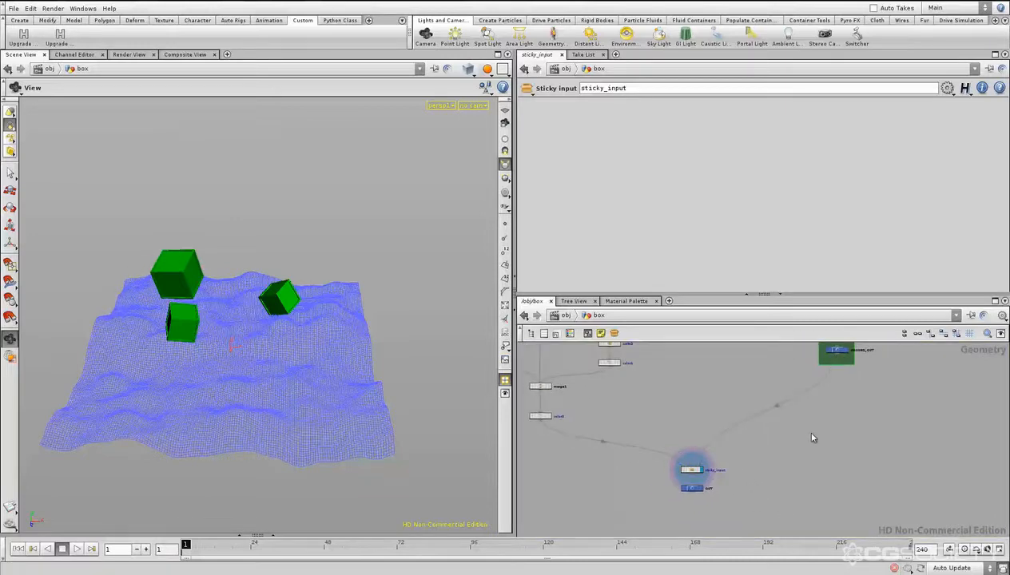
pyautogui.moveTo(812, 438); pyautogui.dragTo(766, 492, button='middle')
pyautogui.click(775, 407)
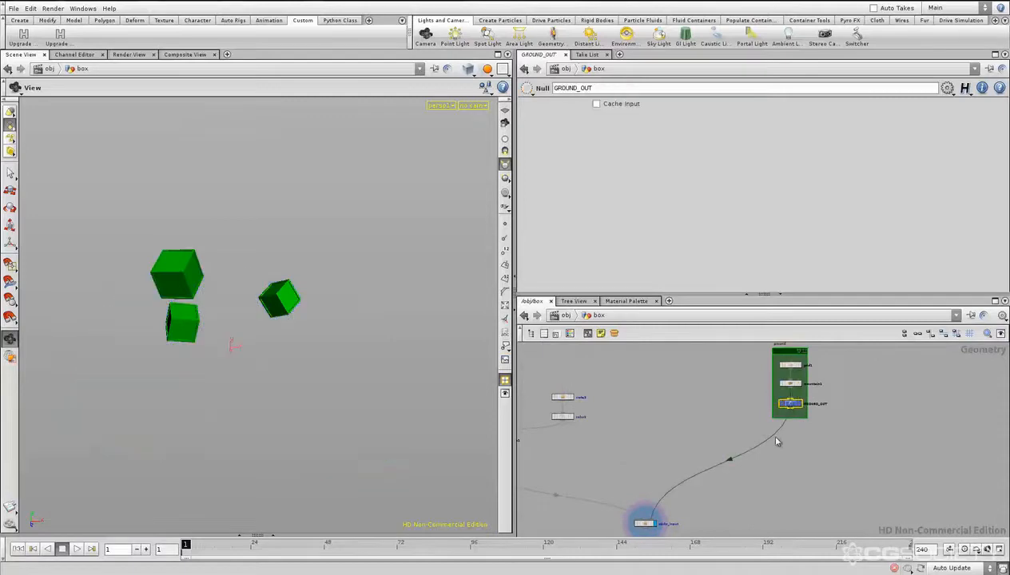
pyautogui.moveTo(598, 455); pyautogui.dragTo(756, 456, button='middle')
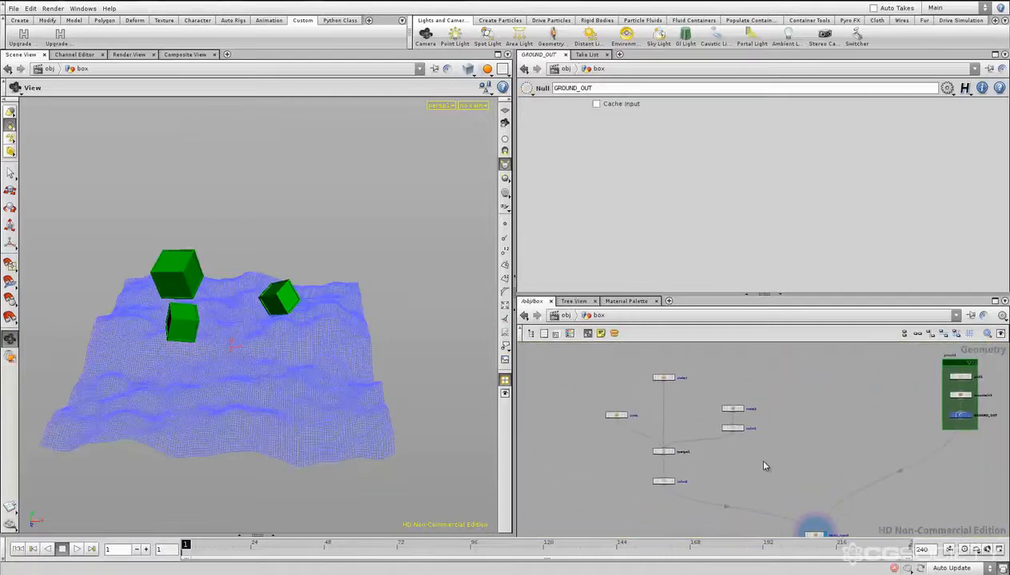
# Select the crate2 node and move its crate across the ground to about -2.454, 0.890, 0.770
pyautogui.moveTo(697, 415); pyautogui.dragTo(697, 414)
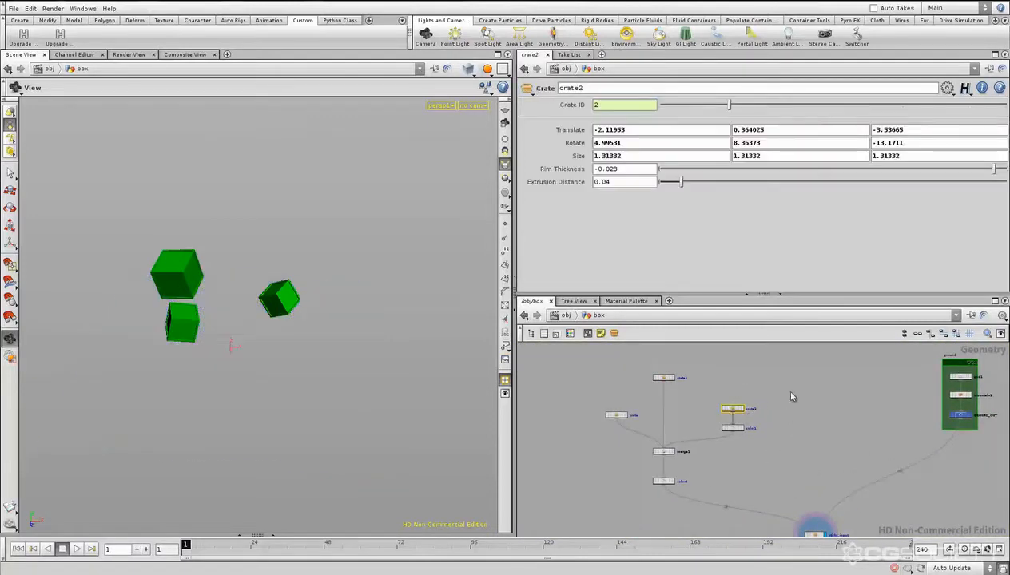
pyautogui.moveTo(793, 384); pyautogui.dragTo(718, 419)
pyautogui.click(784, 392)
pyautogui.moveTo(784, 396); pyautogui.dragTo(719, 420)
pyautogui.press('Return')
pyautogui.click(646, 375)
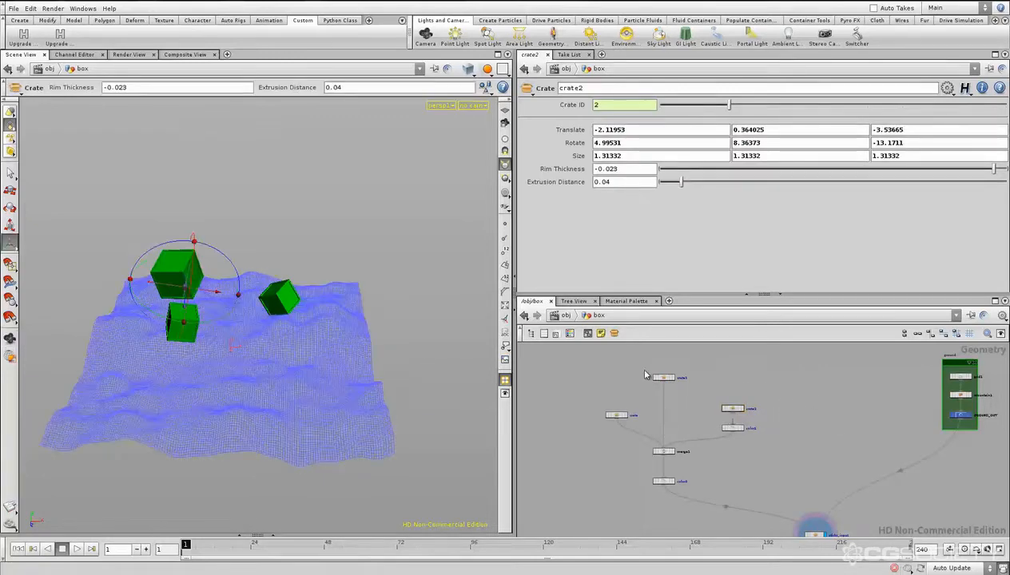
pyautogui.press('Escape')
pyautogui.moveTo(230, 292); pyautogui.dragTo(100, 301)
pyautogui.keyDown('alt'); pyautogui.moveTo(100, 301); pyautogui.dragTo(171, 255); pyautogui.keyUp('alt')
pyautogui.keyDown('alt'); pyautogui.moveTo(185, 276); pyautogui.dragTo(306, 343); pyautogui.keyUp('alt')
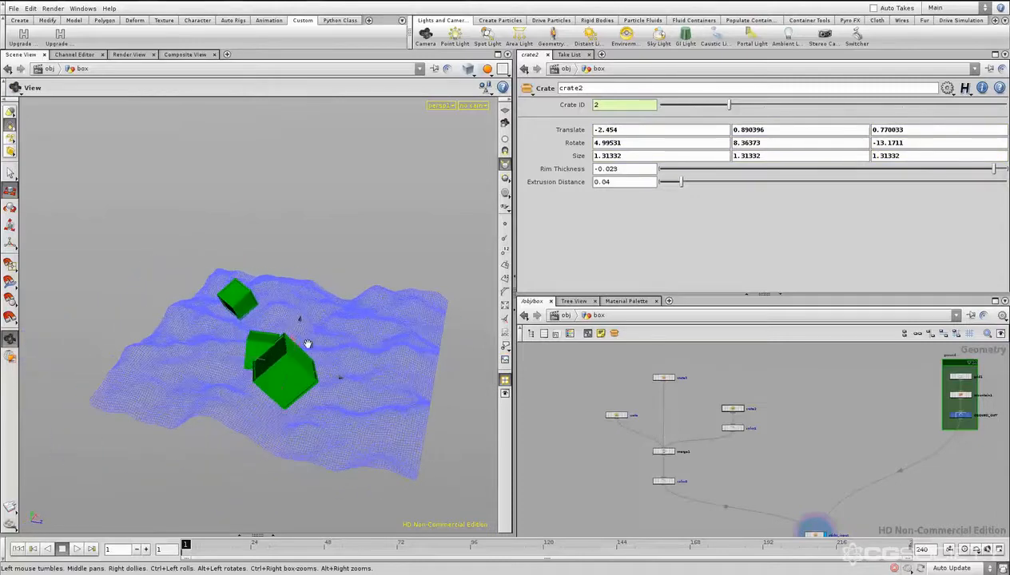
# Rotate the crate2 box in the viewport to about -35.07, 12.40, -3.40 degrees
pyautogui.keyDown('alt'); pyautogui.moveTo(307, 373); pyautogui.dragTo(319, 326, button='right'); pyautogui.keyUp('alt')
pyautogui.keyDown('alt'); pyautogui.moveTo(319, 326); pyautogui.dragTo(307, 336); pyautogui.keyUp('alt')
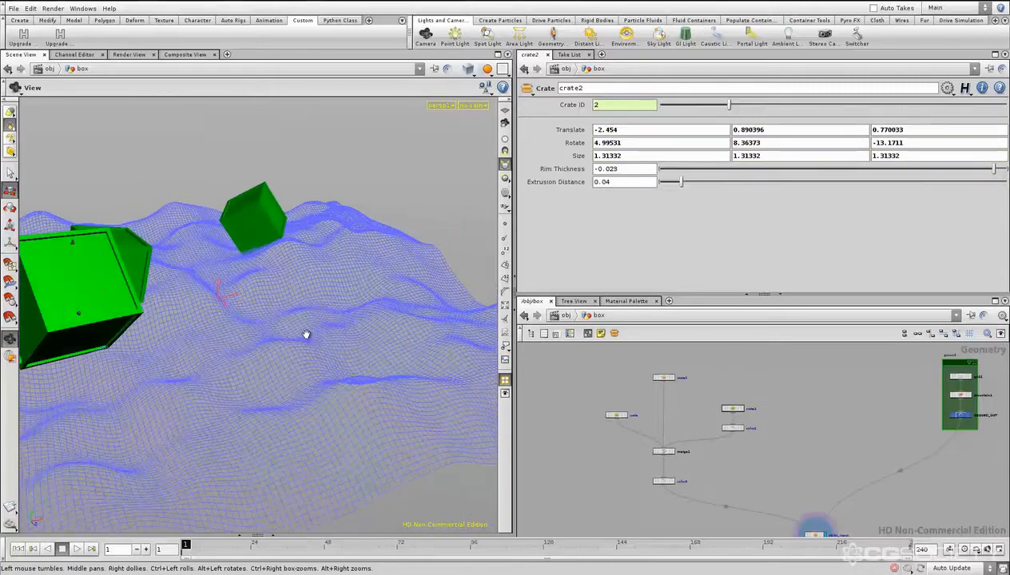
pyautogui.press('r')
pyautogui.keyDown('alt'); pyautogui.moveTo(233, 338); pyautogui.dragTo(271, 340, button='middle'); pyautogui.keyUp('alt')
pyautogui.moveTo(271, 341)
pyautogui.keyDown('alt'); pyautogui.mouseDown()
pyautogui.moveTo(261, 354)
pyautogui.moveTo(284, 354)
pyautogui.mouseUp(); pyautogui.keyUp('alt')
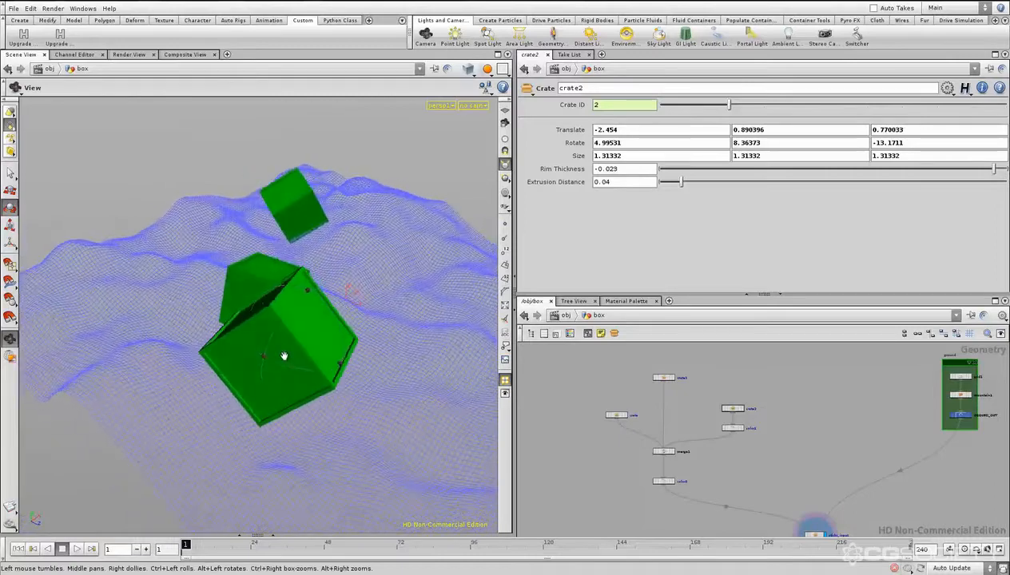
pyautogui.click(336, 322)
pyautogui.moveTo(323, 317); pyautogui.dragTo(286, 326)
# Scale the crate2 box uniformly to a size of about 1.273
pyautogui.moveTo(160, 291); pyautogui.dragTo(208, 300)
pyautogui.keyDown('alt'); pyautogui.moveTo(208, 300); pyautogui.dragTo(273, 282, button='right'); pyautogui.keyUp('alt')
pyautogui.keyDown('alt'); pyautogui.moveTo(237, 292); pyautogui.dragTo(329, 277); pyautogui.keyUp('alt')
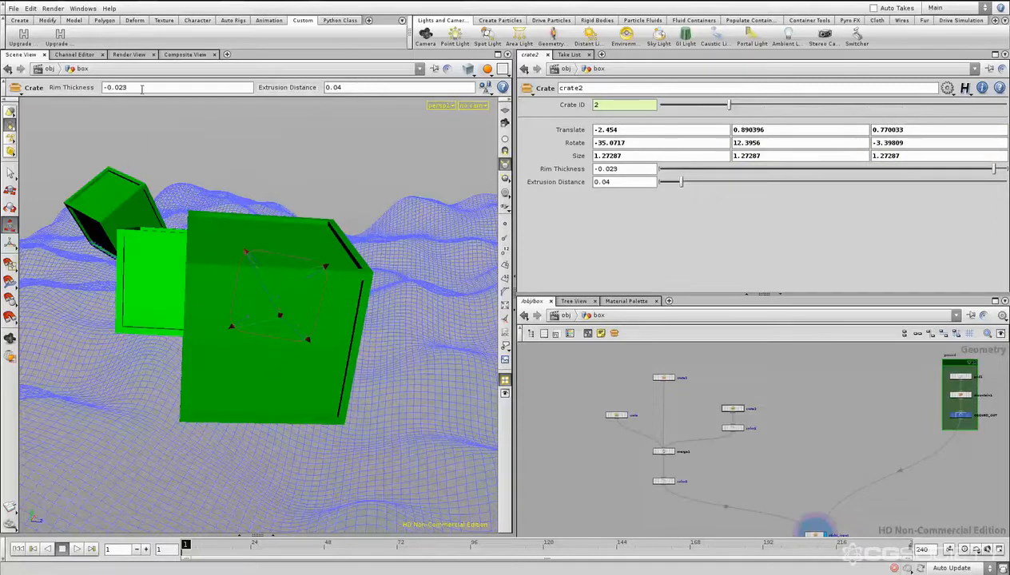
# Try adjusting crate2's Rim Thickness and Extrusion Distance values
pyautogui.moveTo(140, 87); pyautogui.dragTo(160, 111, button='middle')
pyautogui.moveTo(369, 86)
pyautogui.mouseDown(button='middle')
pyautogui.moveTo(367, 104)
pyautogui.moveTo(415, 102)
pyautogui.moveTo(366, 102)
pyautogui.mouseUp(button='middle')
# Return to the object level, open the other_projects network, and view its fractured sphere from another side
pyautogui.moveTo(815, 440); pyautogui.dragTo(757, 410, button='middle')
pyautogui.scroll(-2, 771, 424)
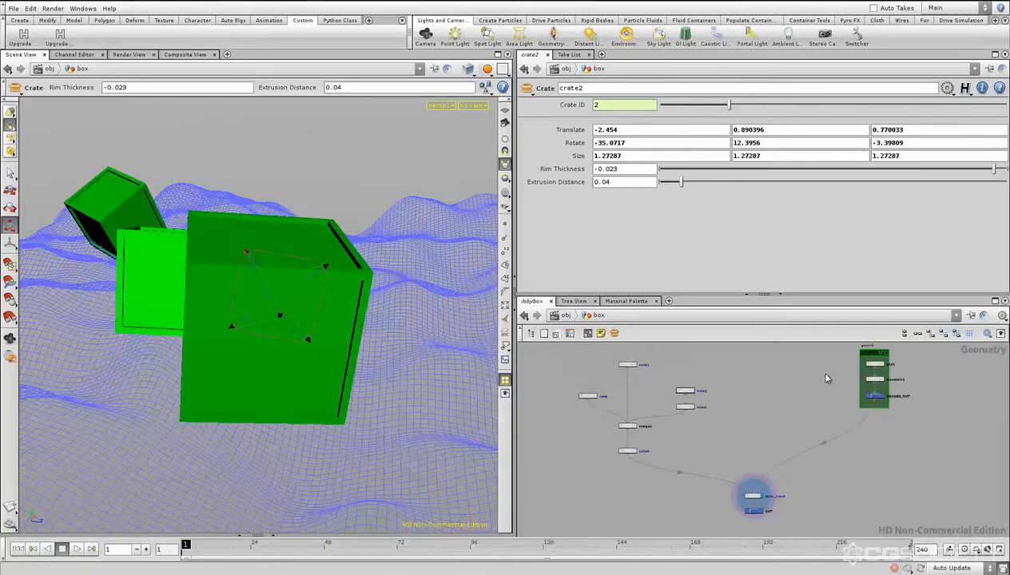
pyautogui.click(564, 317)
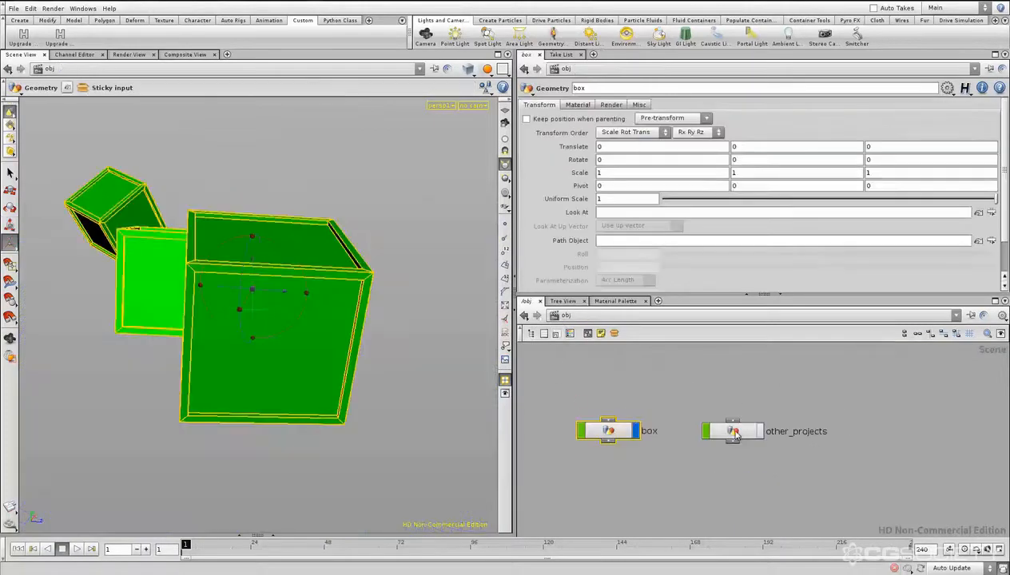
pyautogui.doubleClick(744, 435)
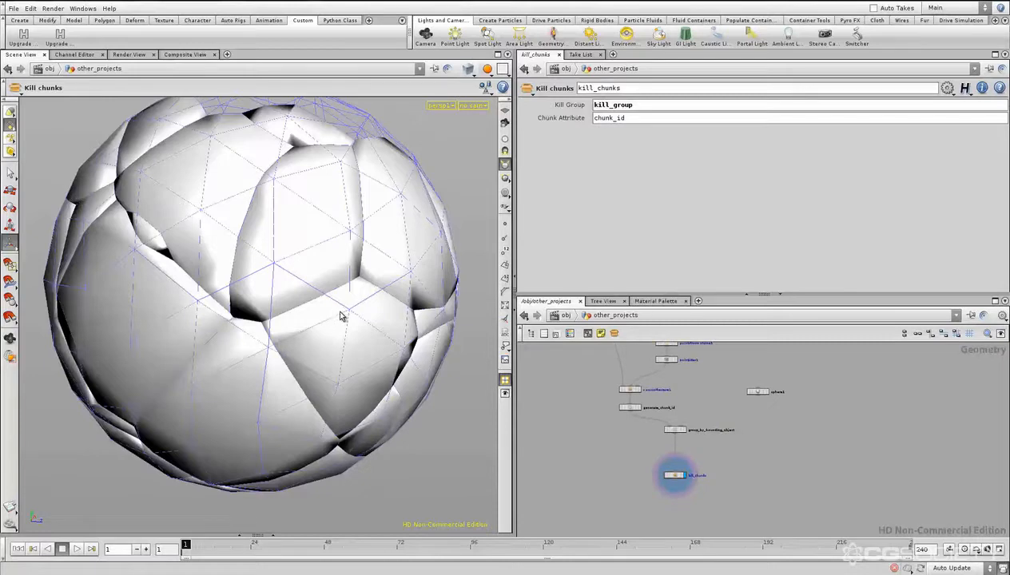
pyautogui.press('Escape')
pyautogui.moveTo(341, 317); pyautogui.dragTo(252, 304)
# Display sphere2, pointsfromvolume1 and pointjitter1 in turn to examine the source sphere and its scattered points
pyautogui.moveTo(692, 396); pyautogui.dragTo(689, 444, button='middle')
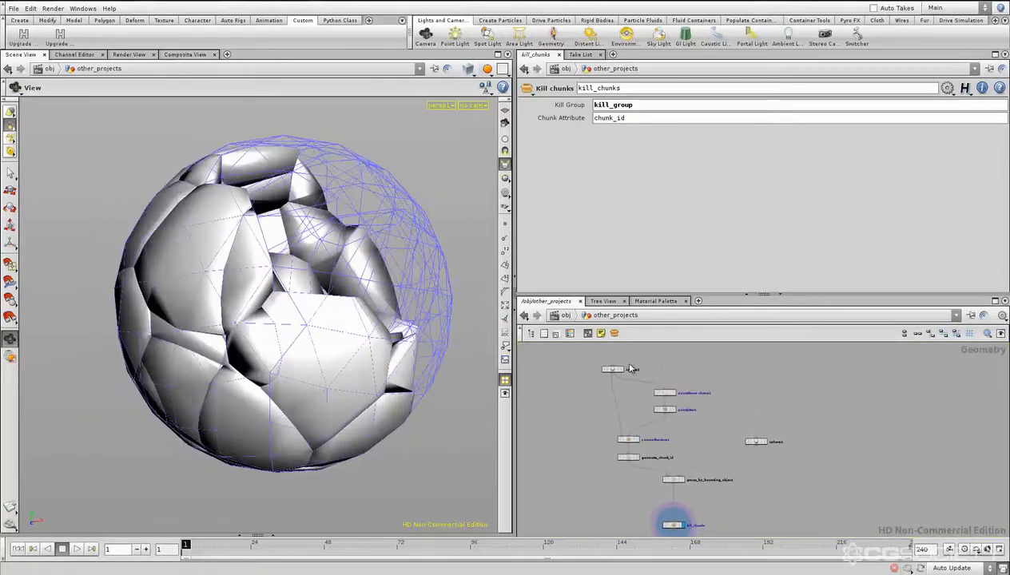
pyautogui.click(622, 374)
pyautogui.scroll(1, 632, 363)
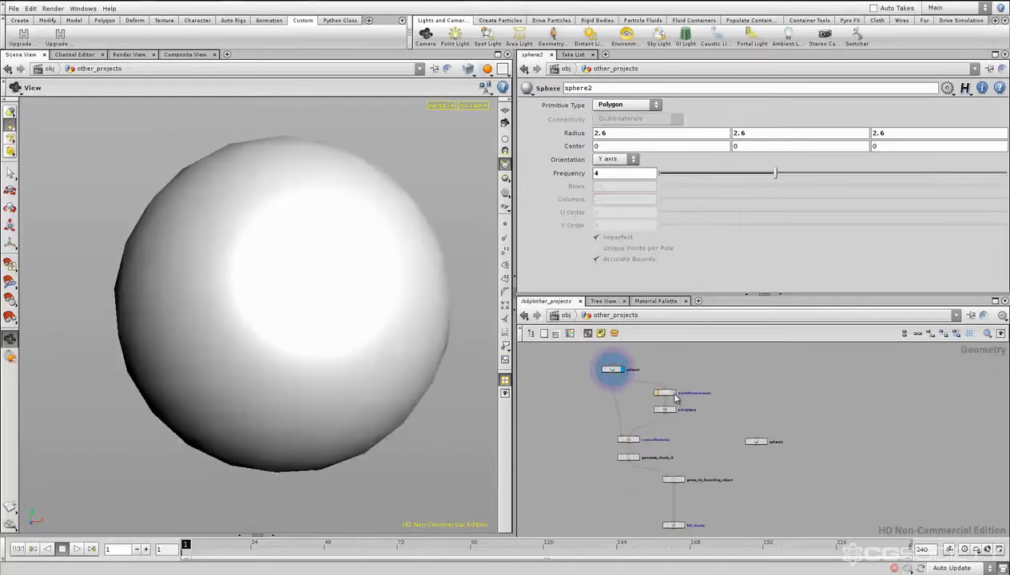
pyautogui.click(665, 398)
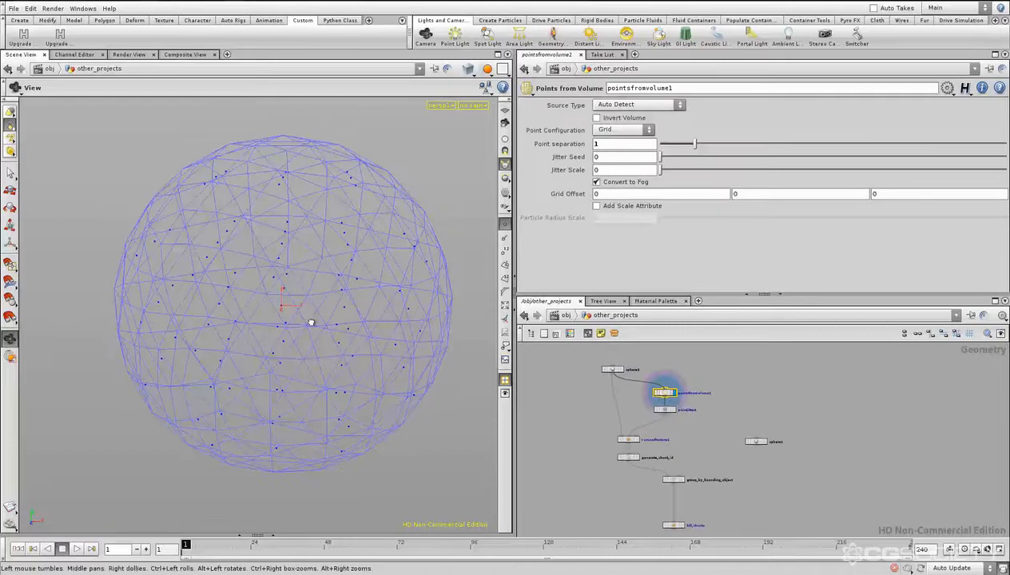
pyautogui.moveTo(310, 320); pyautogui.dragTo(245, 214)
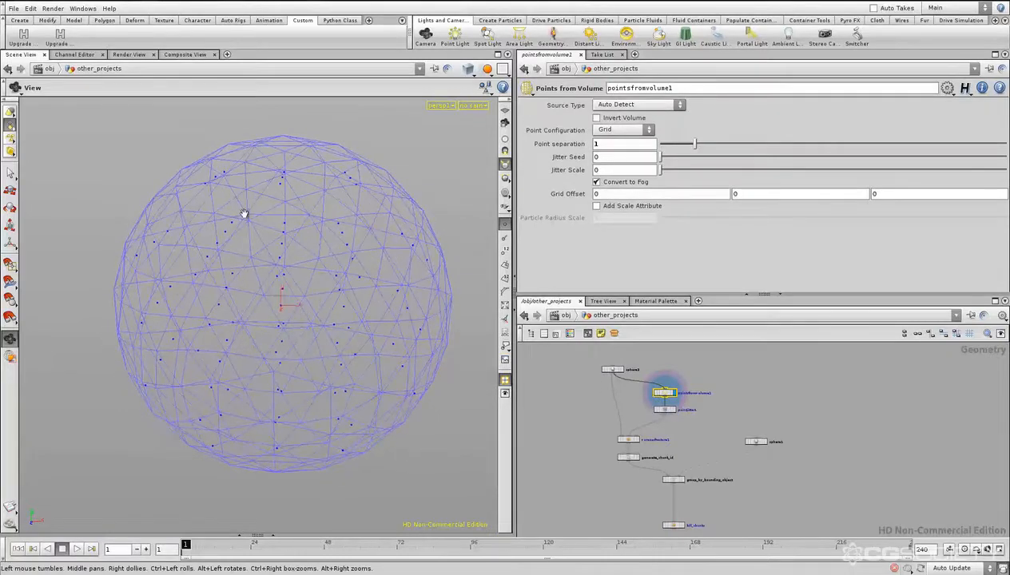
pyautogui.moveTo(272, 329)
pyautogui.mouseDown()
pyautogui.moveTo(286, 287)
pyautogui.moveTo(280, 311)
pyautogui.mouseUp()
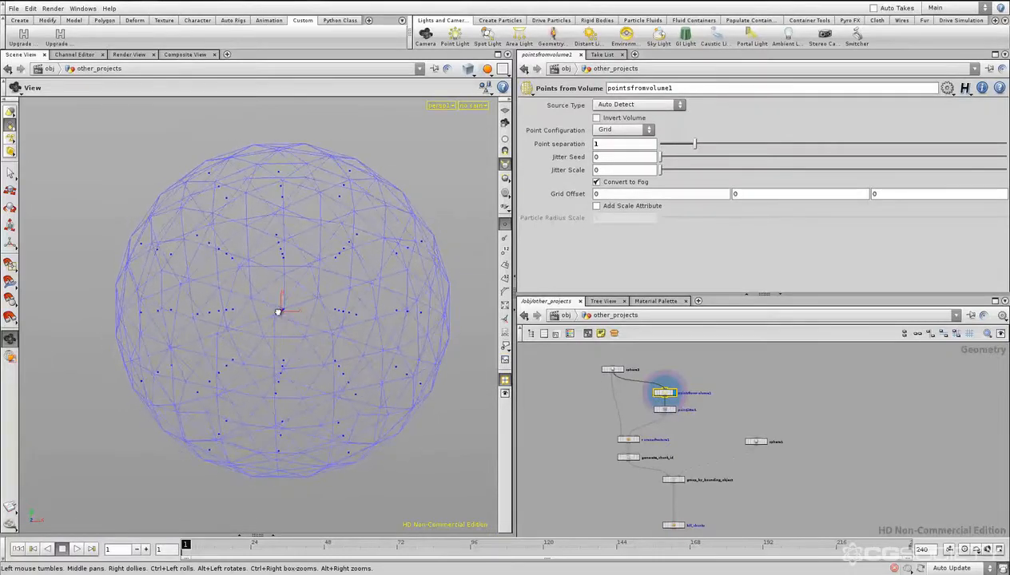
pyautogui.click(674, 411)
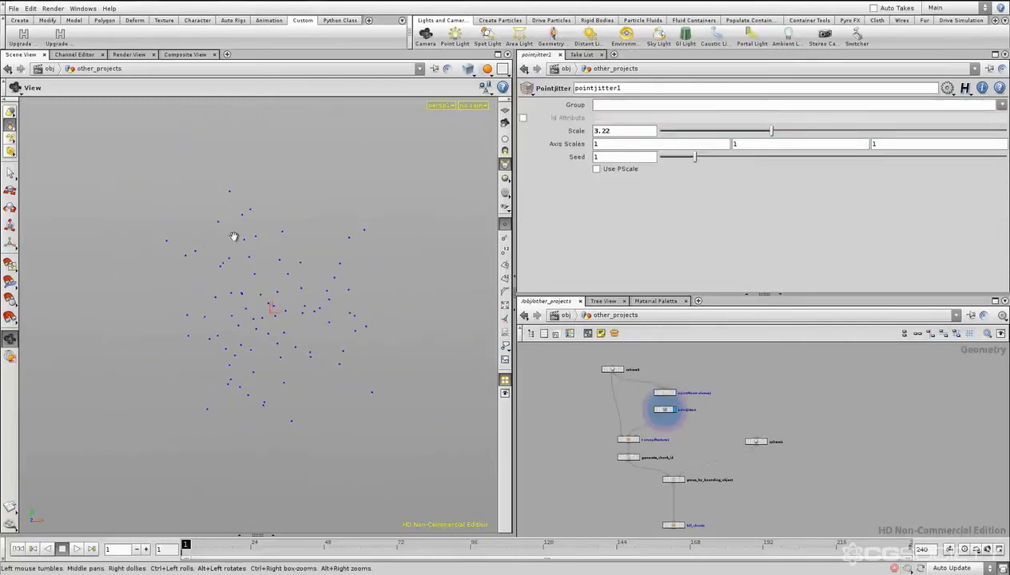
pyautogui.scroll(5, 666, 432)
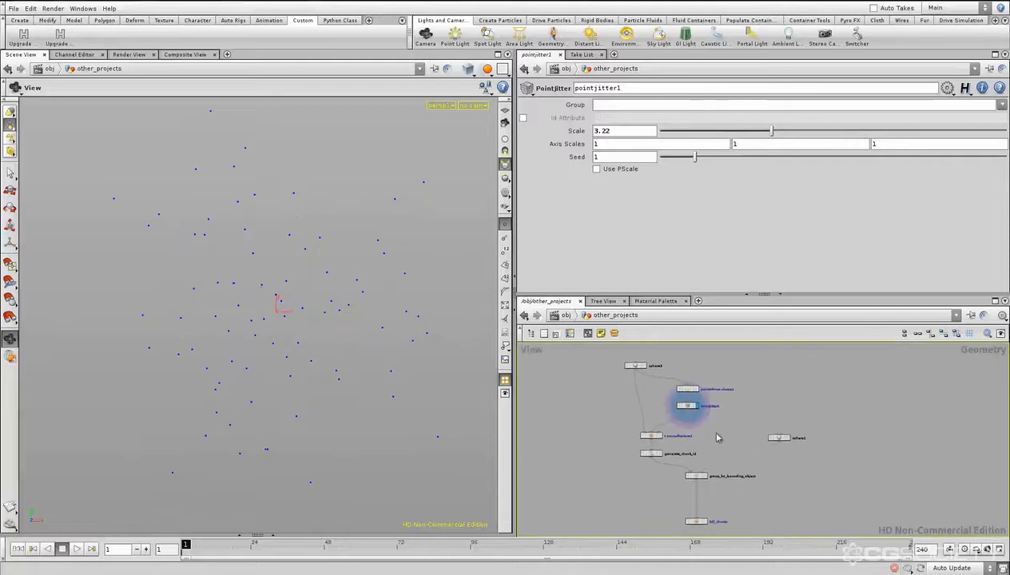
# Display the voronoifracture1 result with the point markers turned off
pyautogui.click(666, 432)
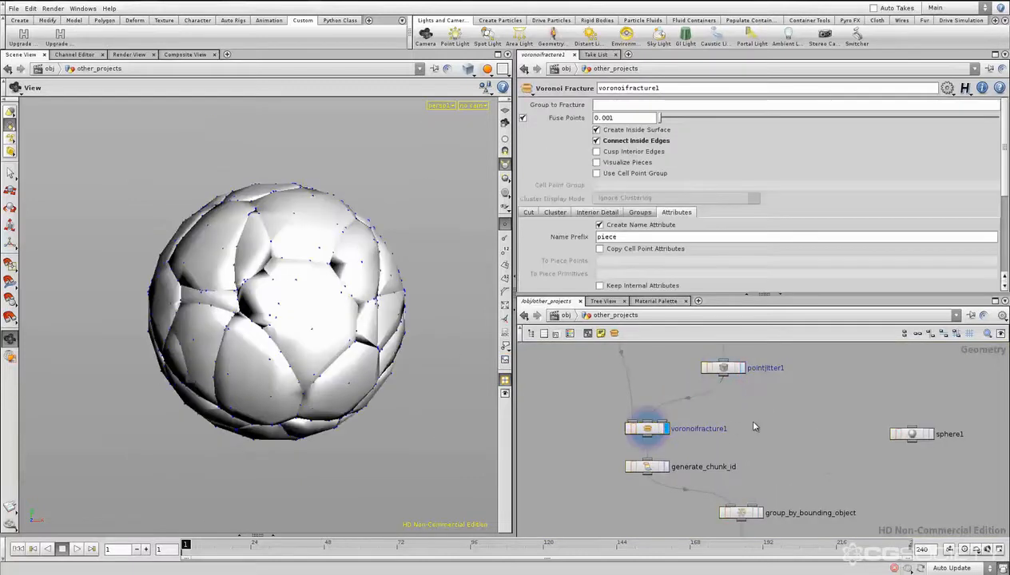
pyautogui.click(505, 227)
pyautogui.moveTo(752, 410); pyautogui.dragTo(739, 445, button='middle')
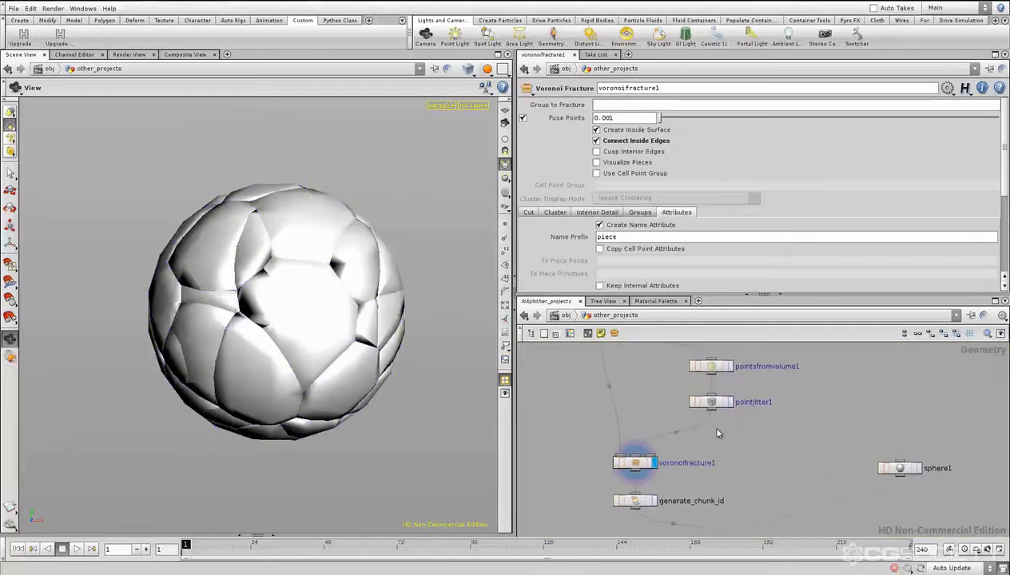
# Inspect the pointjitter1 and sphere2 nodes feeding voronoifracture1, and examine the fractured sphere from several sides
pyautogui.click(711, 404)
pyautogui.click(689, 447)
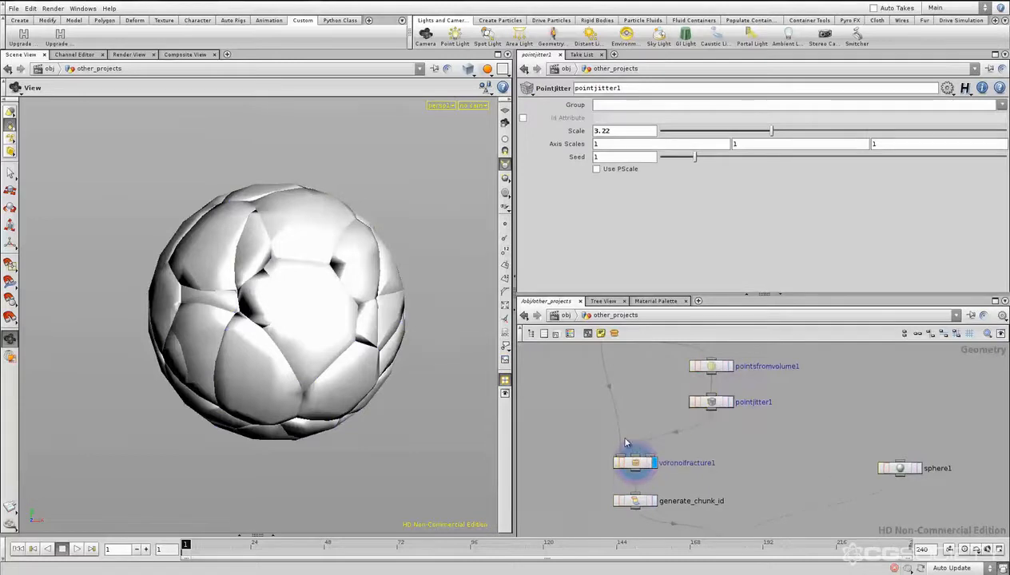
pyautogui.moveTo(643, 359); pyautogui.dragTo(654, 395, button='middle')
pyautogui.click(602, 350)
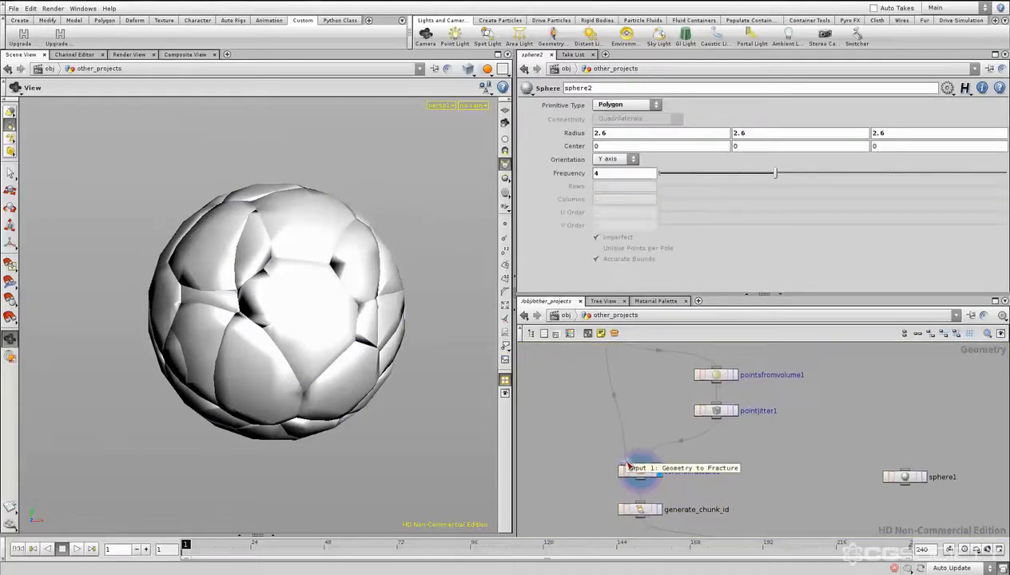
pyautogui.moveTo(707, 450); pyautogui.dragTo(706, 438, button='middle')
pyautogui.moveTo(707, 438); pyautogui.dragTo(607, 476)
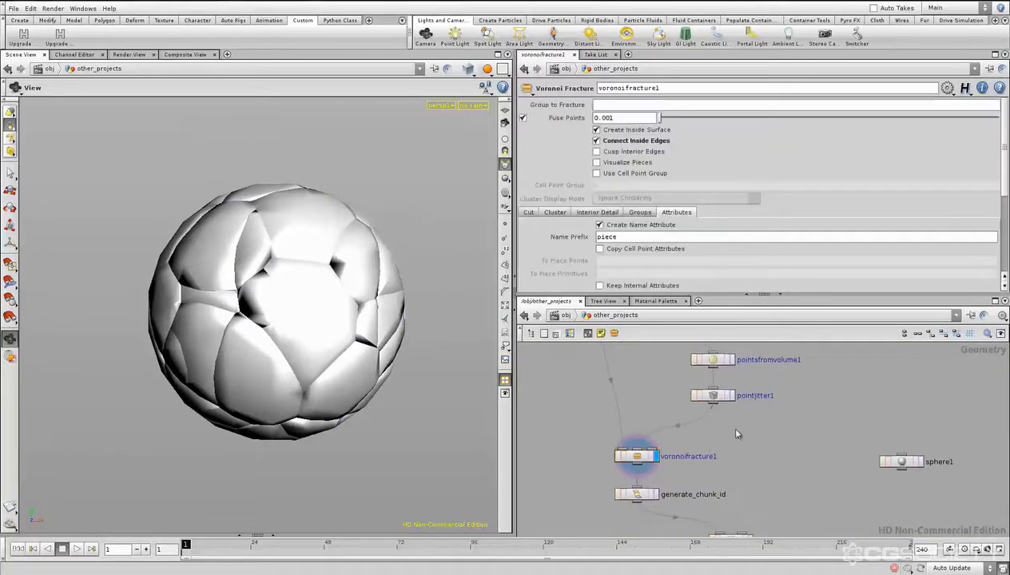
pyautogui.moveTo(233, 276); pyautogui.dragTo(360, 382)
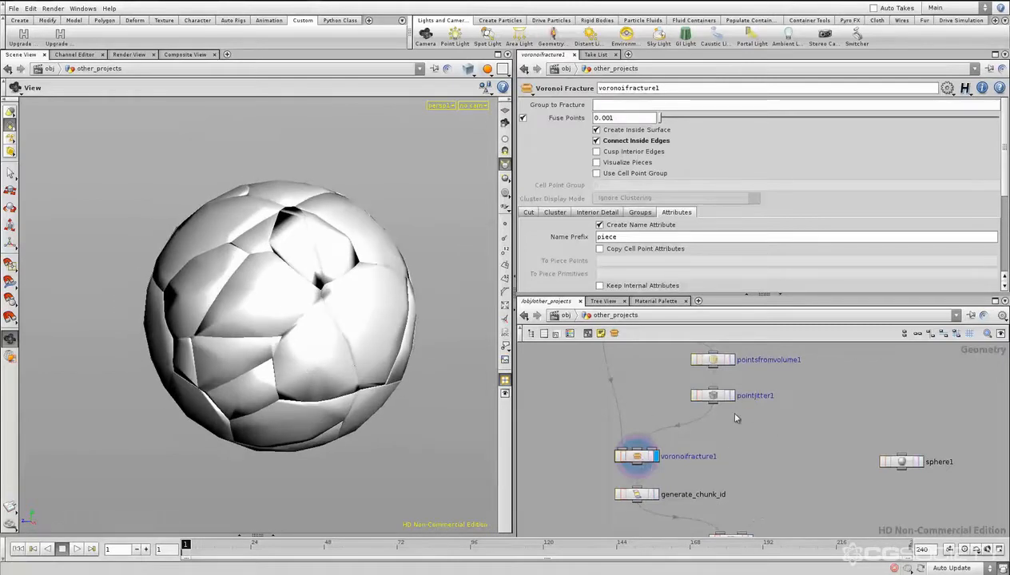
# Display the generate_chunk_id connectivity node and review its chunk_id attribute settings
pyautogui.moveTo(760, 486); pyautogui.dragTo(730, 426, button='middle')
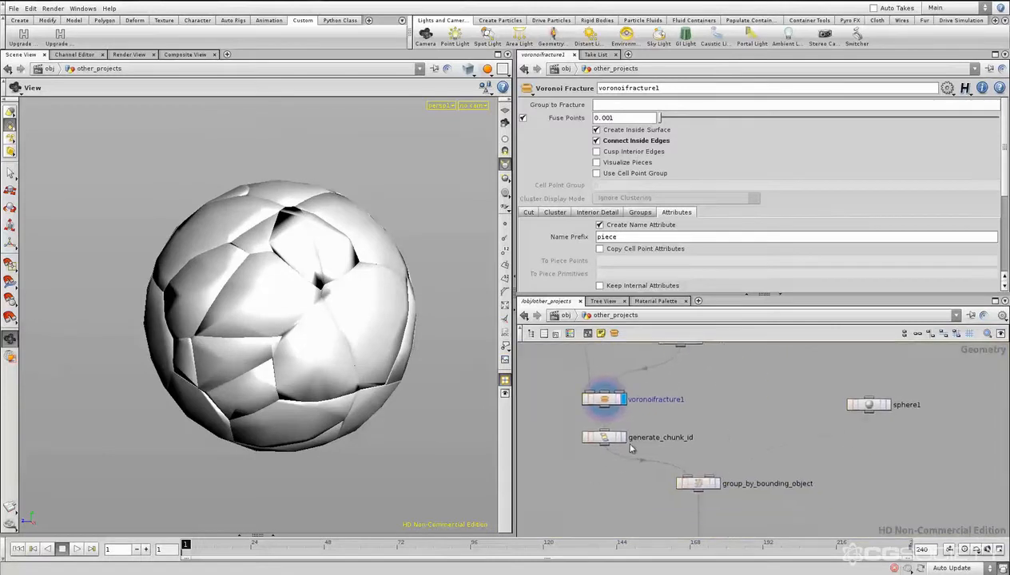
pyautogui.click(607, 439)
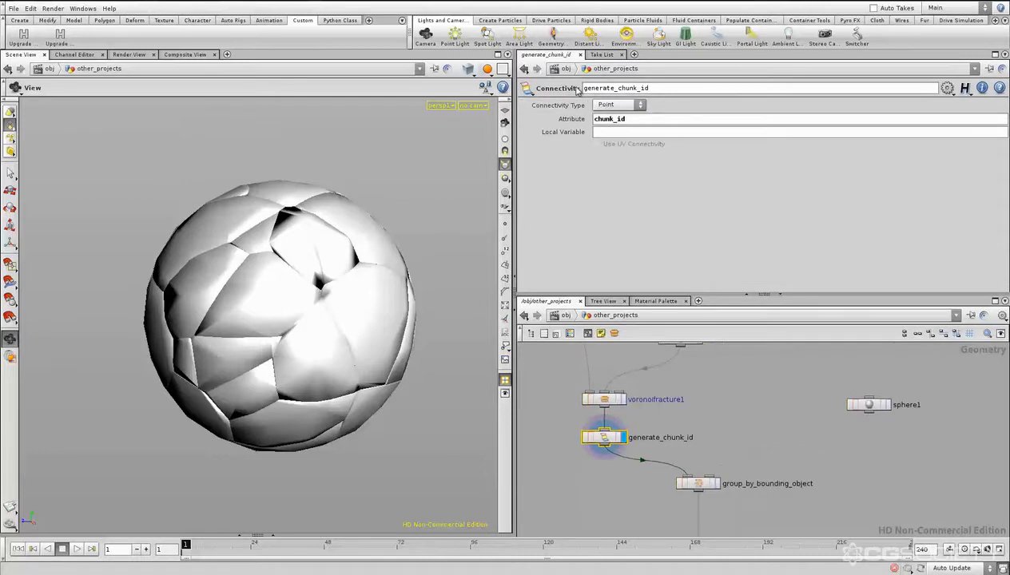
pyautogui.click(751, 425)
pyautogui.moveTo(848, 449); pyautogui.dragTo(820, 424, button='middle')
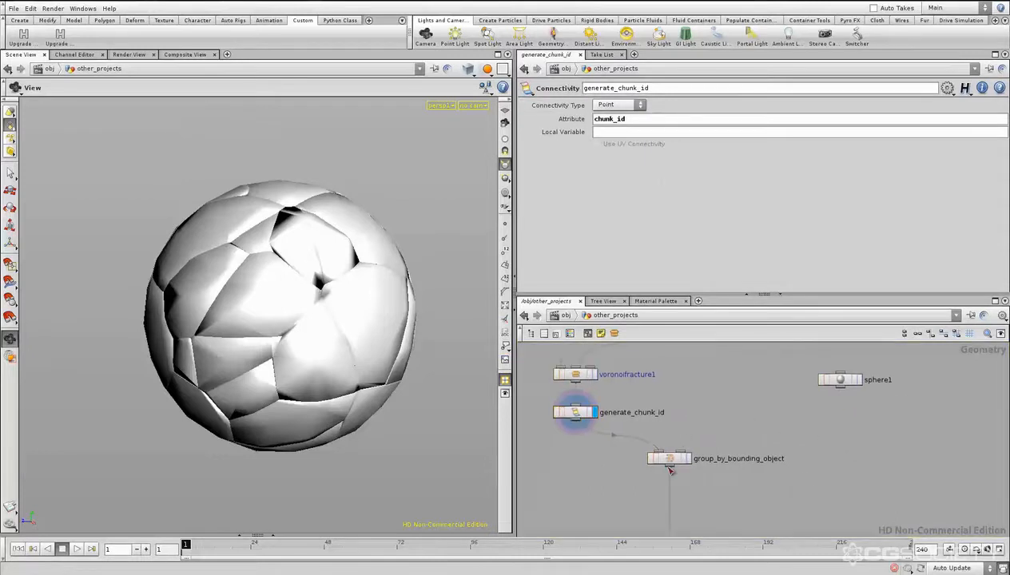
# Display the group_by_bounding_object node and examine the points grouped inside the bounding sphere
pyautogui.click(686, 459)
pyautogui.click(669, 459)
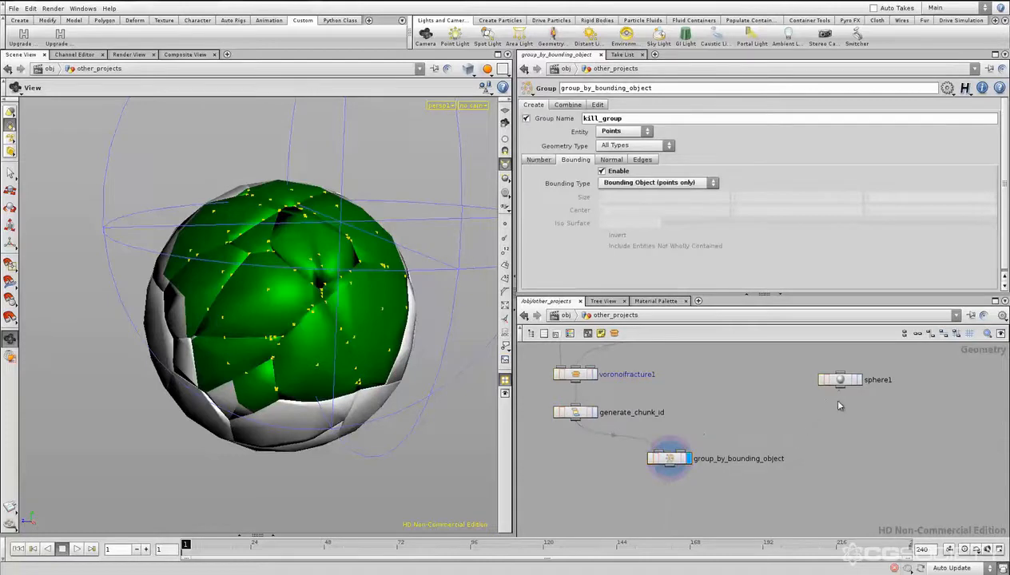
pyautogui.moveTo(207, 283); pyautogui.dragTo(351, 303)
# Select the sphere1 bounding object and move it along X to a center of about 3.724
pyautogui.moveTo(882, 443); pyautogui.dragTo(801, 369)
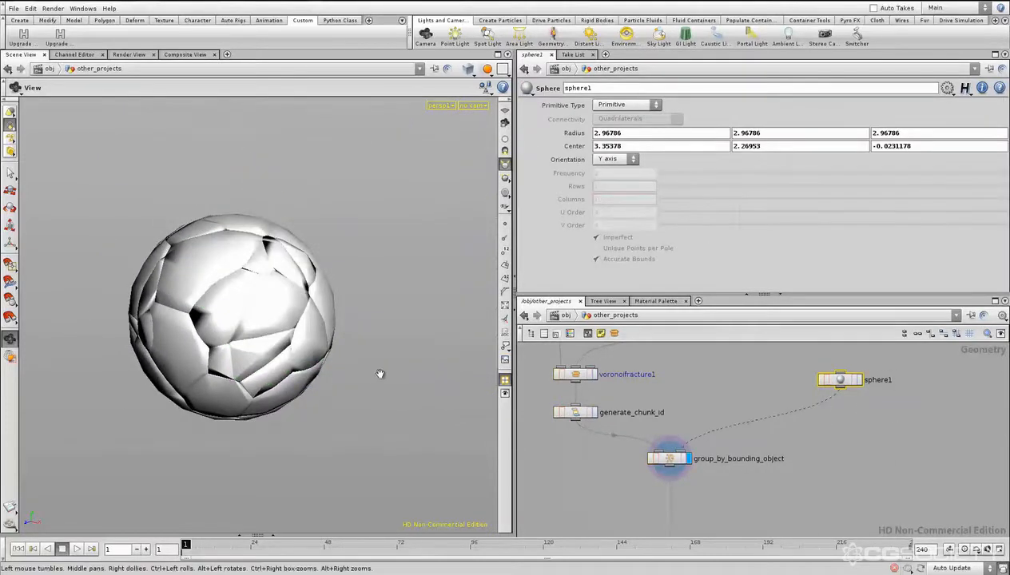
pyautogui.click(823, 445)
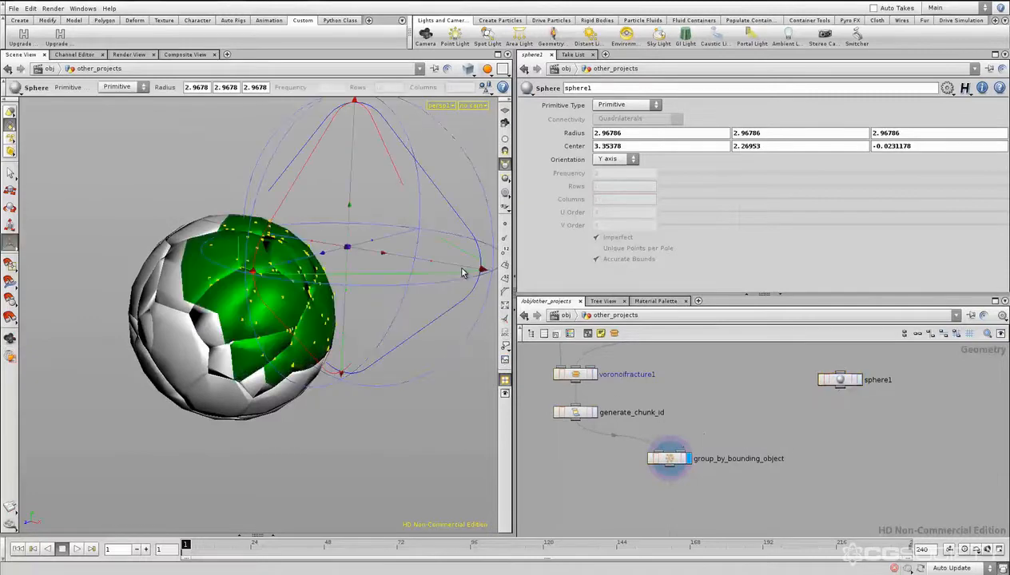
pyautogui.moveTo(327, 268); pyautogui.dragTo(379, 261)
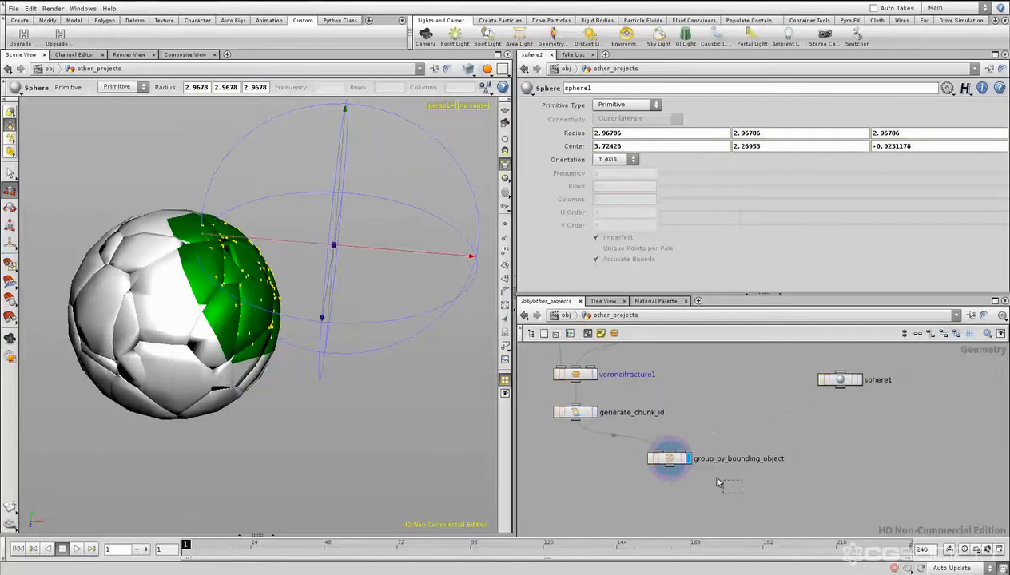
# Select the group_by_bounding_object node and review its kill_group name, bounding type options and number settings
pyautogui.click(649, 453)
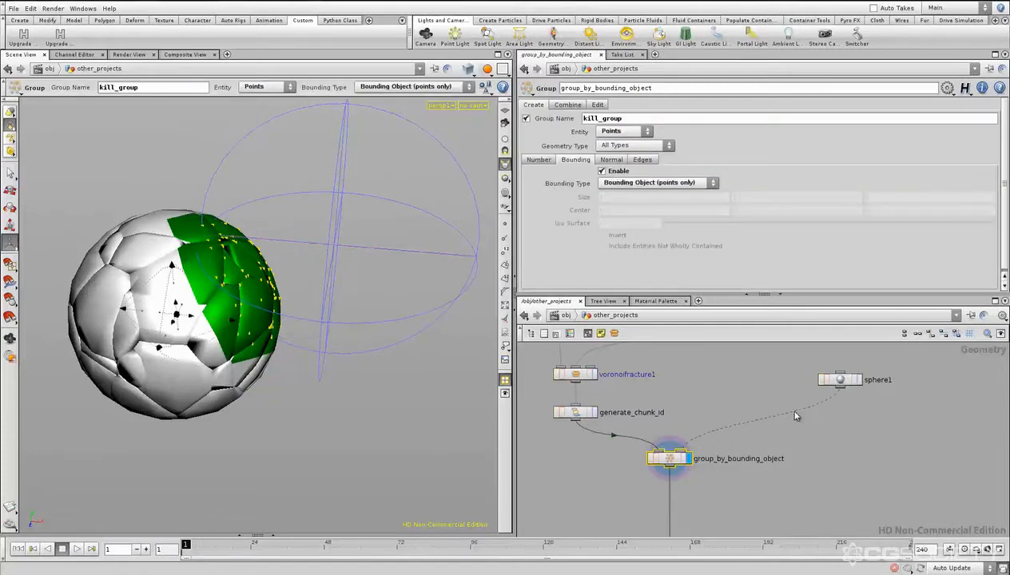
pyautogui.click(826, 459)
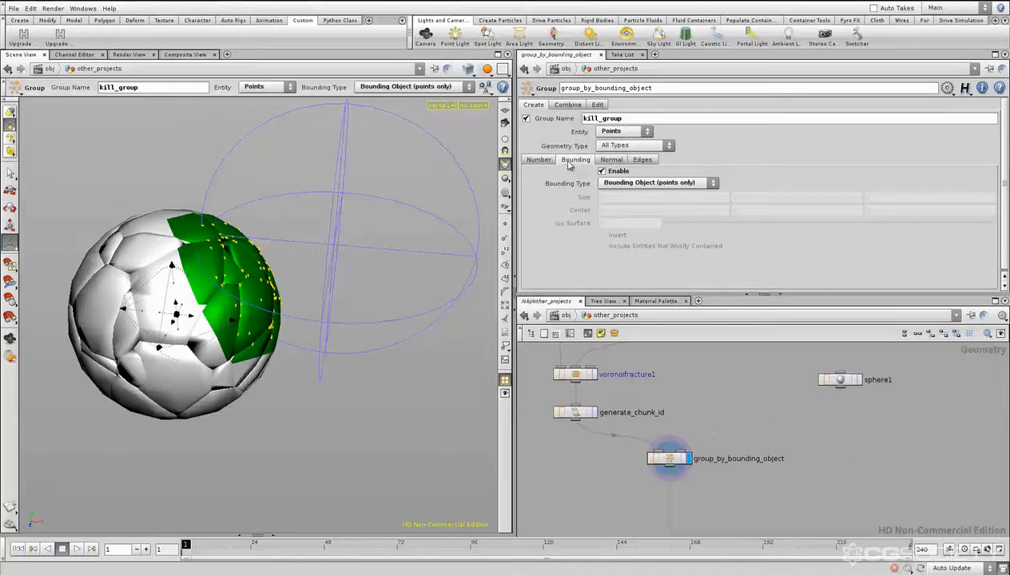
pyautogui.click(637, 183)
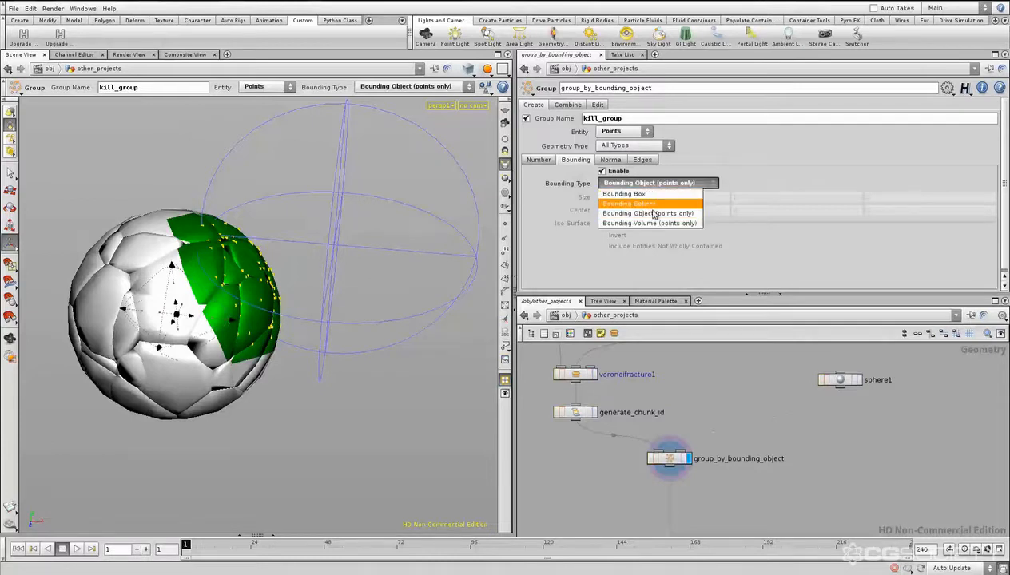
pyautogui.click(678, 211)
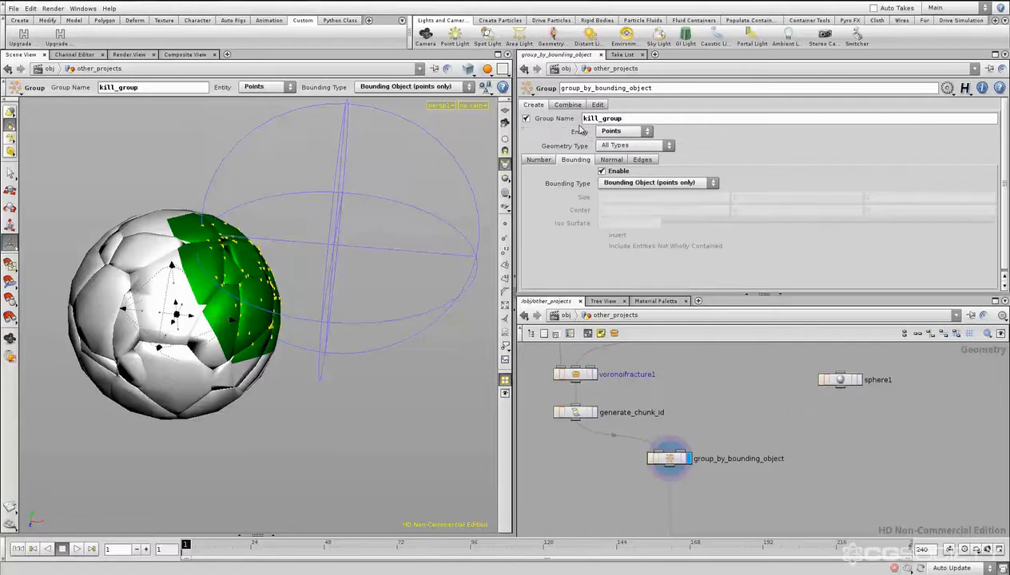
pyautogui.click(538, 160)
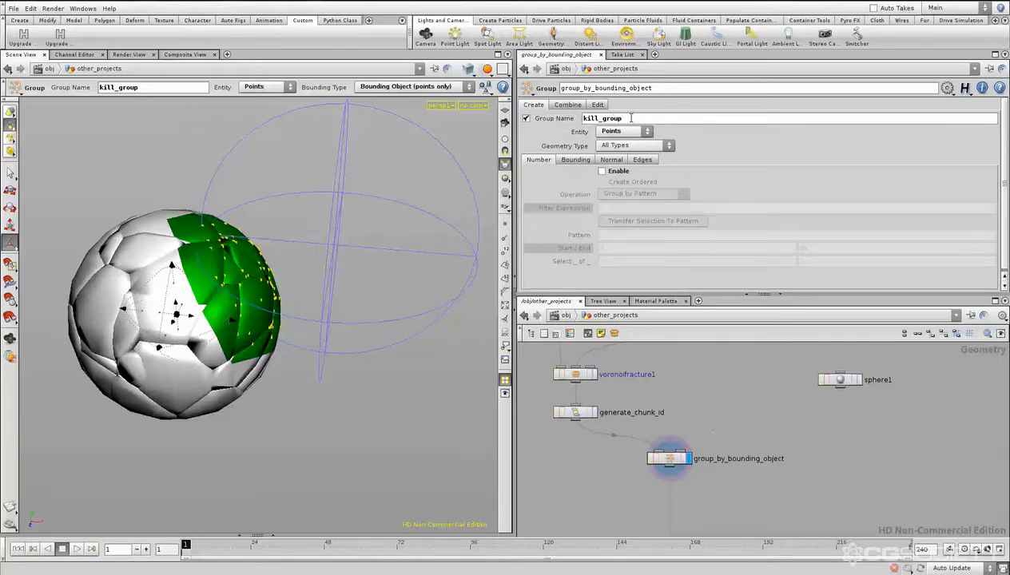
pyautogui.hotkey('ctrl', 'a')
# Select the kill_chunks node, display its result and review its kill group and chunk attribute settings
pyautogui.moveTo(833, 481); pyautogui.dragTo(813, 414, button='middle')
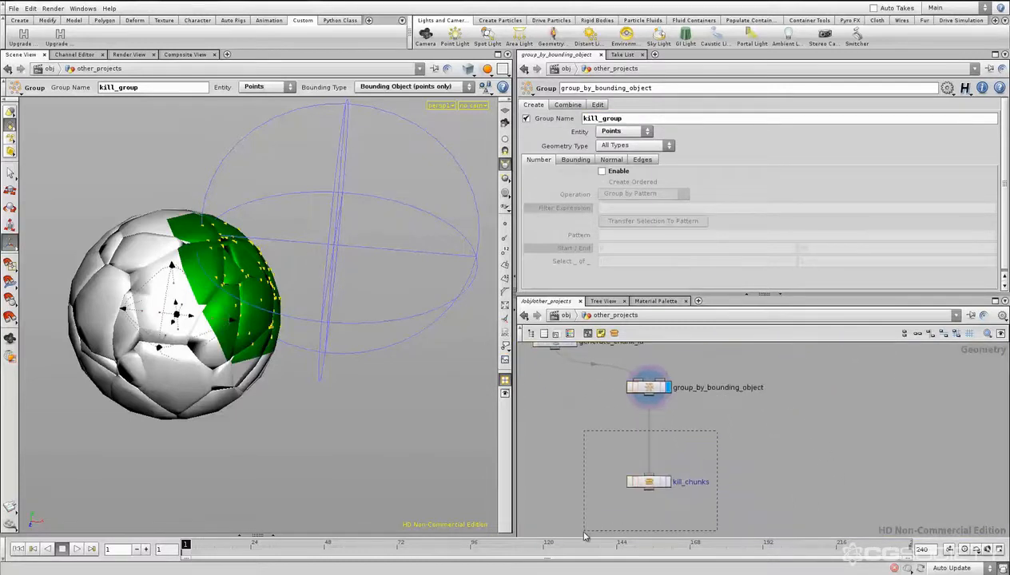
pyautogui.moveTo(584, 536); pyautogui.dragTo(584, 533)
pyautogui.moveTo(708, 467); pyautogui.dragTo(740, 460, button='middle')
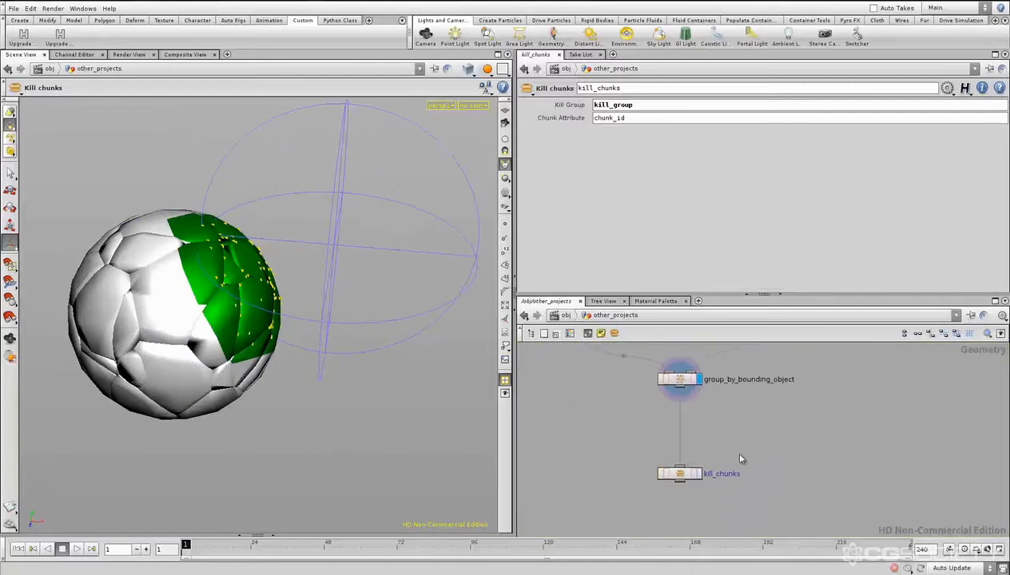
pyautogui.click(698, 474)
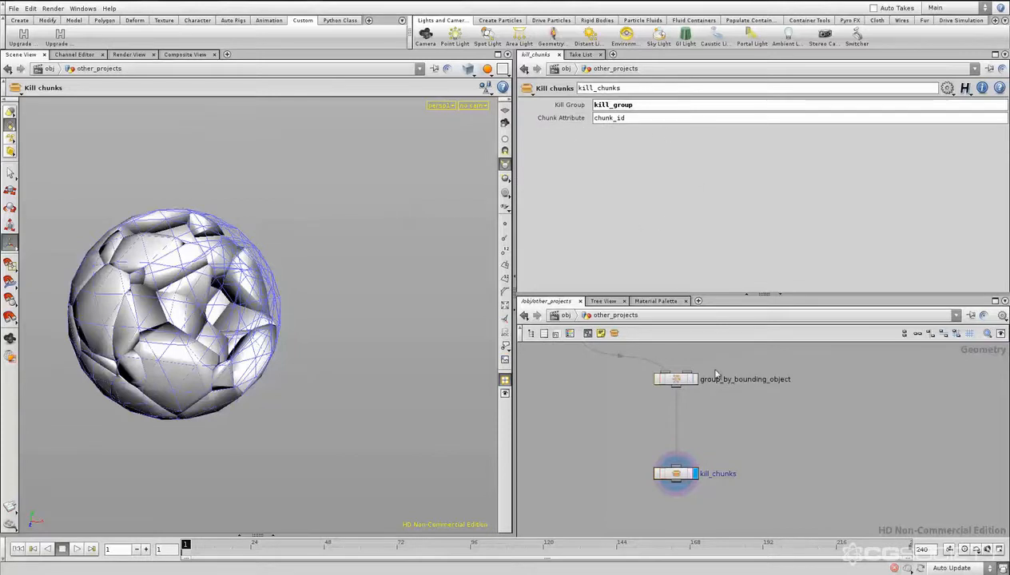
# Check the attribute name on generate_chunk_id against the kill_chunks settings and examine the remaining chunks of the sphere
pyautogui.moveTo(795, 436); pyautogui.dragTo(788, 476, button='middle')
pyautogui.click(620, 388)
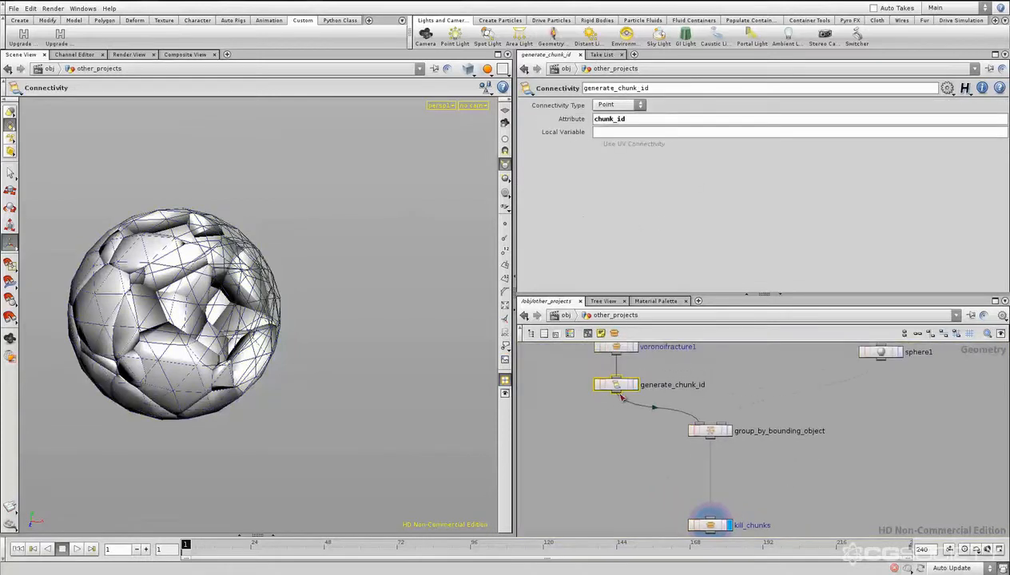
pyautogui.click(819, 489)
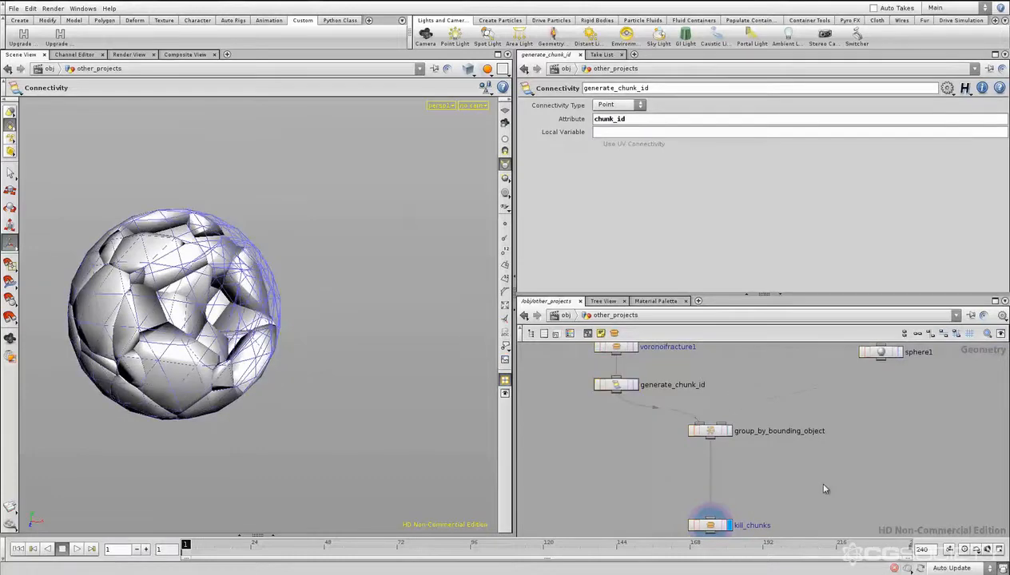
pyautogui.moveTo(824, 509); pyautogui.dragTo(800, 473, button='middle')
pyautogui.click(679, 491)
pyautogui.click(793, 456)
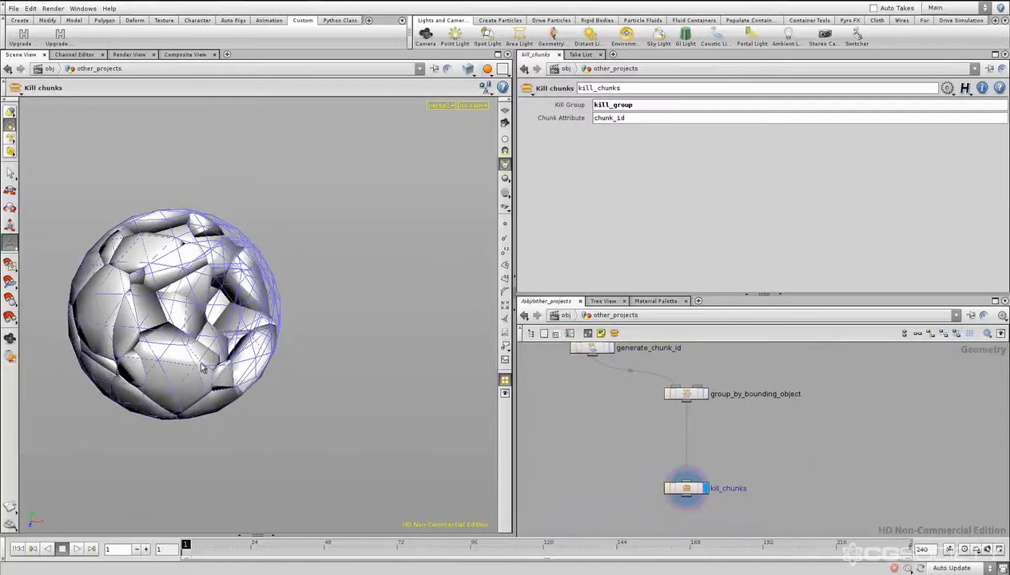
pyautogui.keyDown('alt'); pyautogui.moveTo(227, 321); pyautogui.dragTo(275, 324); pyautogui.keyUp('alt')
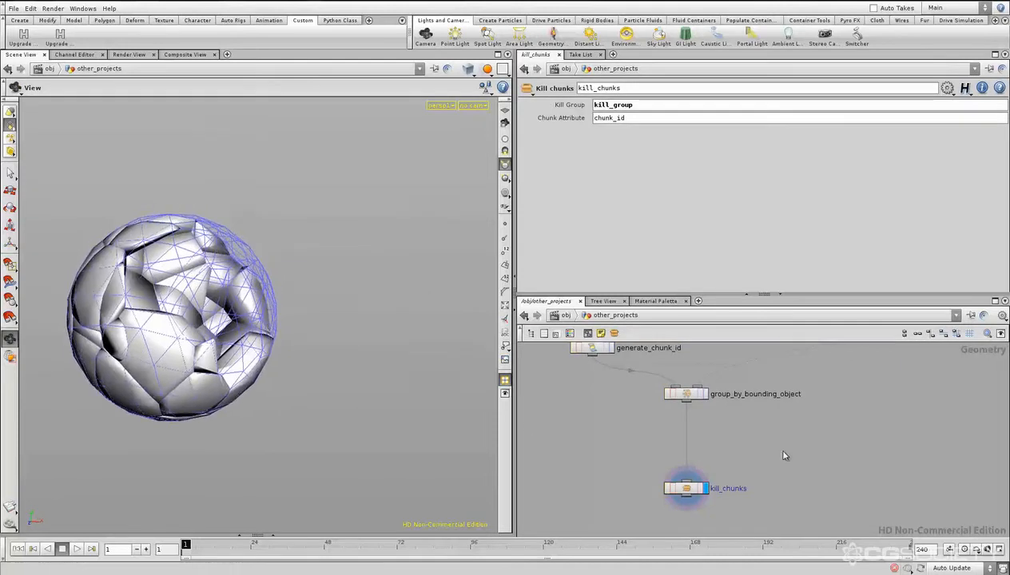
# Display the group_by_bounding_object node and move kill_chunks aside to make room for a second branch
pyautogui.click(704, 394)
pyautogui.click(690, 398)
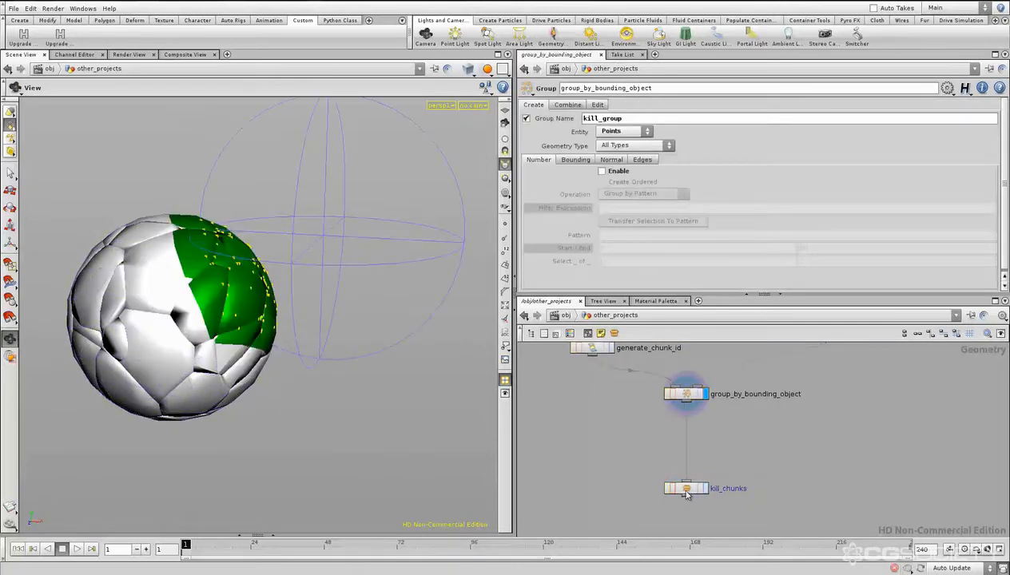
pyautogui.moveTo(687, 493); pyautogui.dragTo(583, 474)
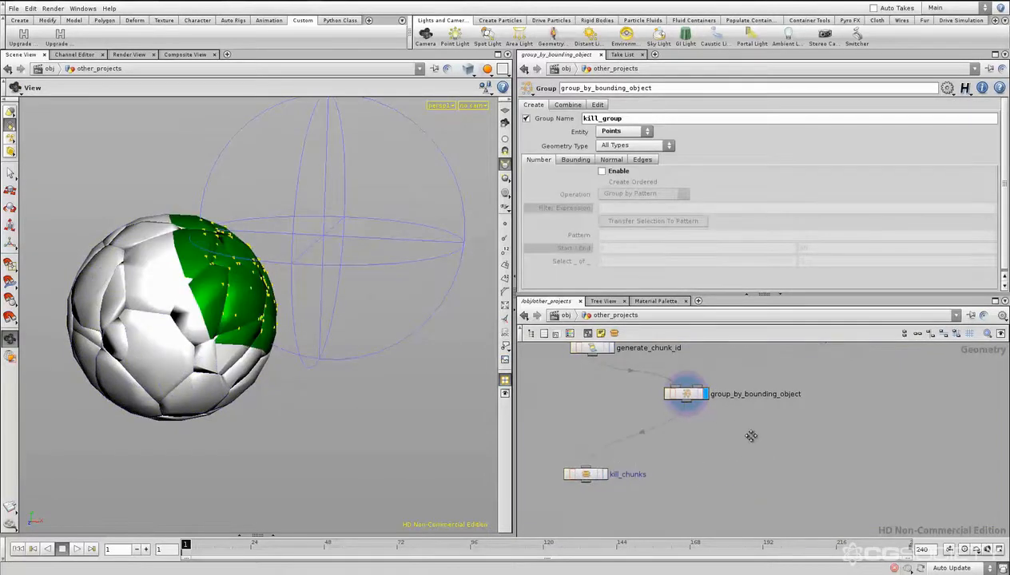
# Add a Delete node beside kill_chunks and connect it to the output of group_by_bounding_object
pyautogui.moveTo(761, 437); pyautogui.dragTo(752, 437, button='middle')
pyautogui.press('Tab')
pyautogui.write('del')
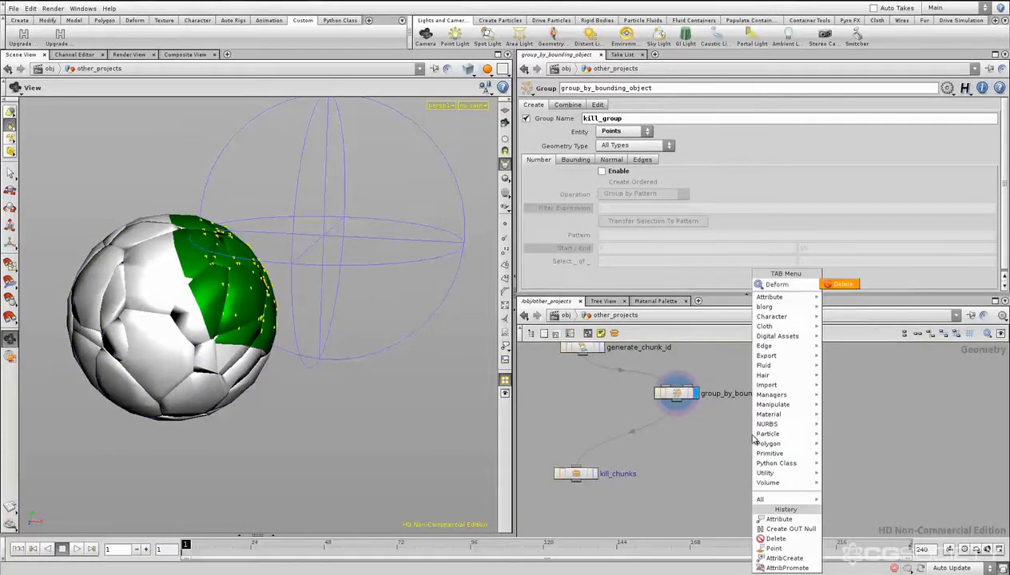
pyautogui.press('Return')
pyautogui.click(752, 436)
pyautogui.moveTo(752, 435); pyautogui.dragTo(748, 444)
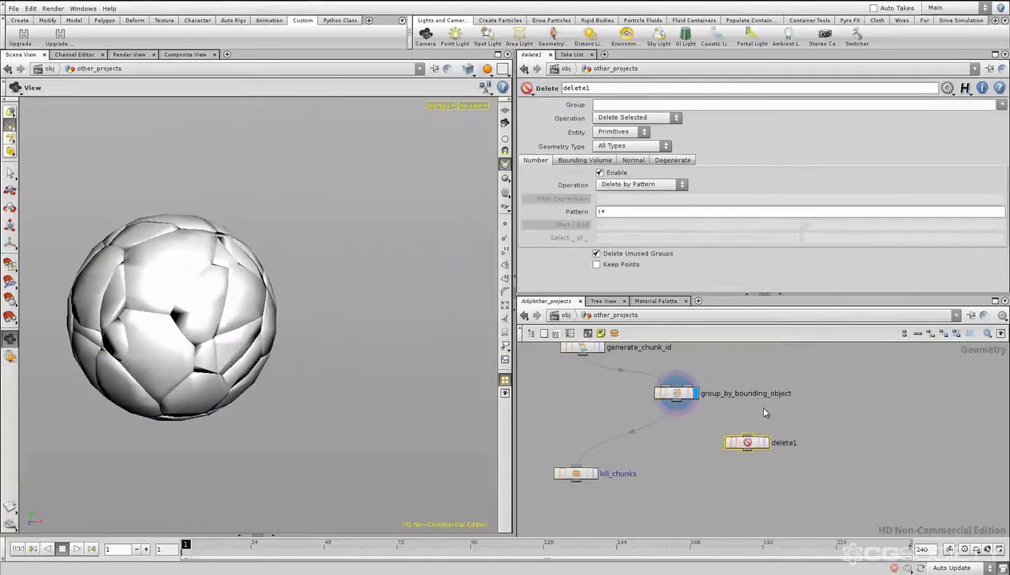
pyautogui.click(764, 409)
pyautogui.click(747, 435)
pyautogui.click(678, 401)
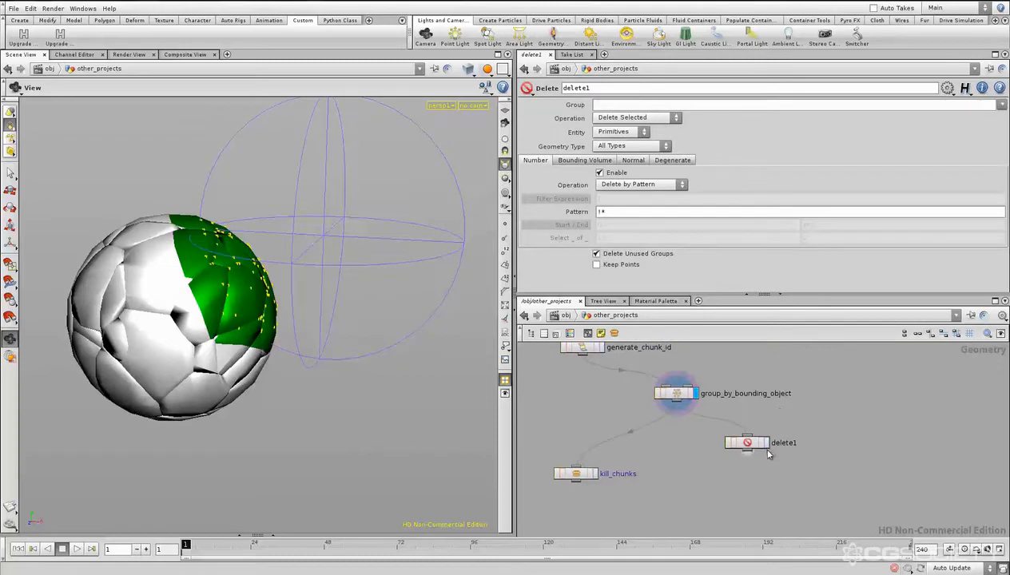
# Display the Delete node, set its group to kill_group and its entity to Points, and examine the resulting geometry
pyautogui.click(765, 443)
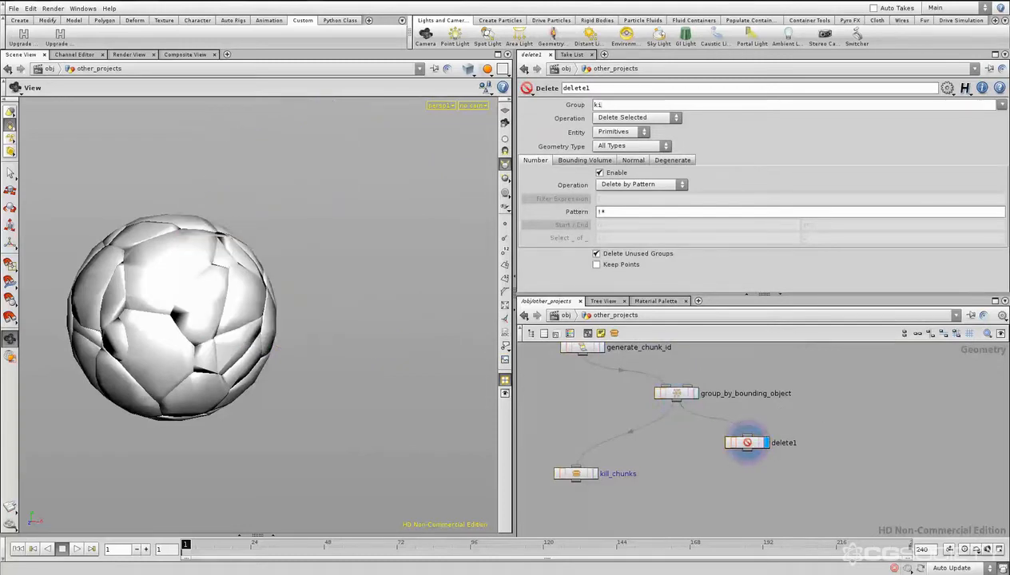
pyautogui.write('kill_group')
pyautogui.press('Return')
pyautogui.click(622, 131)
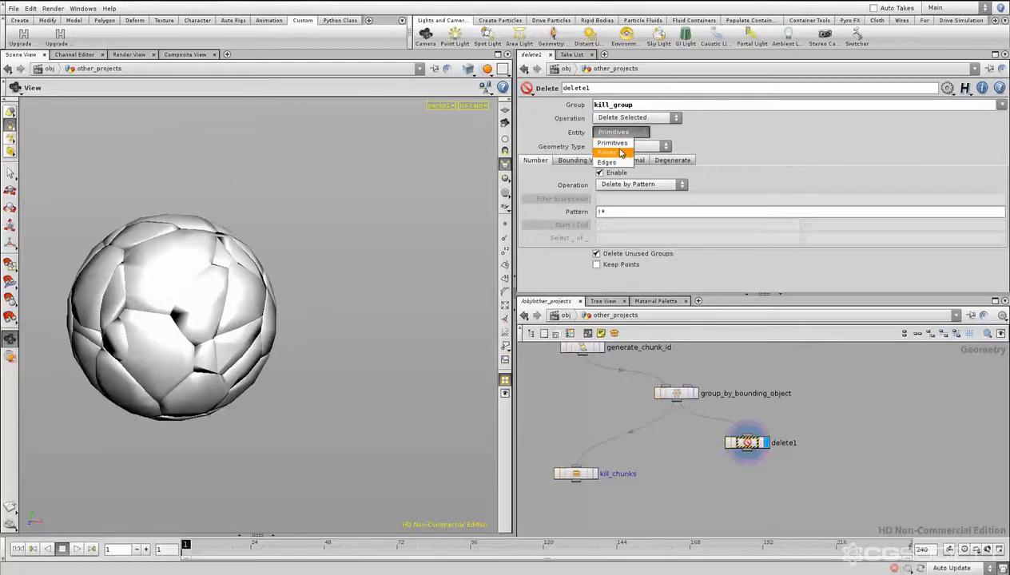
pyautogui.click(615, 146)
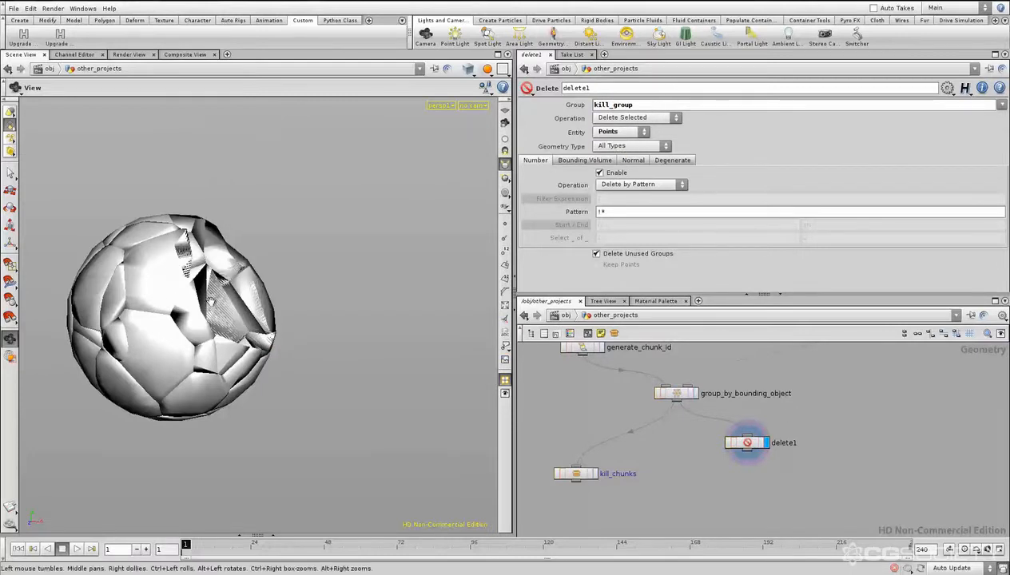
pyautogui.moveTo(253, 310); pyautogui.dragTo(137, 291)
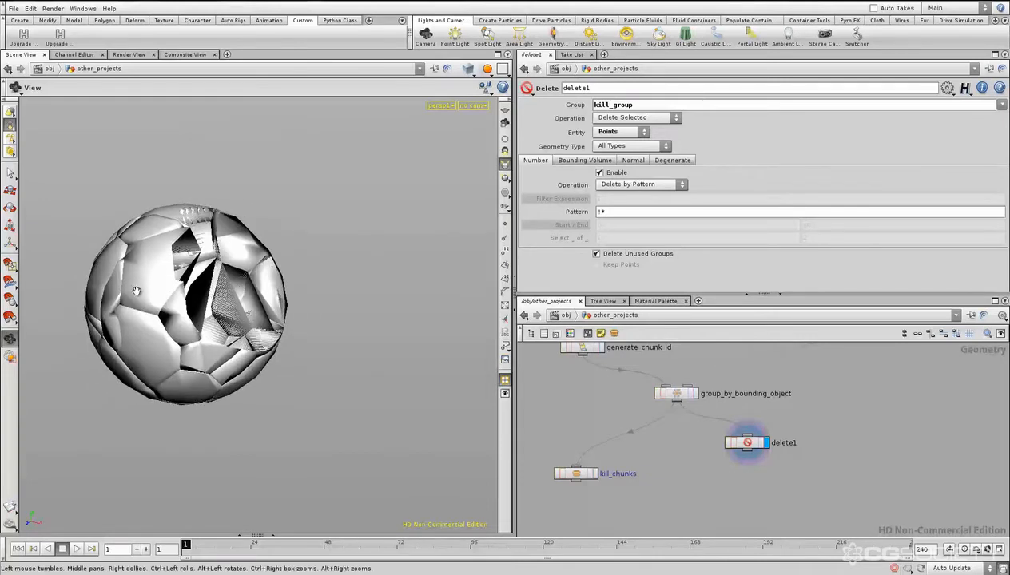
pyautogui.moveTo(227, 242); pyautogui.dragTo(247, 204)
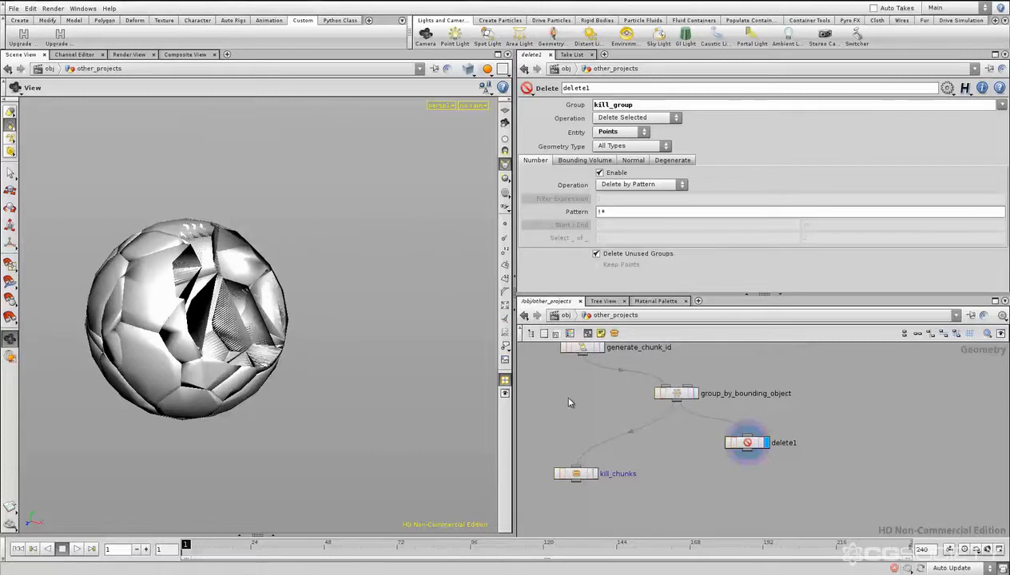
# Display kill_chunks in place of the Delete node and examine its result on the fractured sphere for comparison
pyautogui.moveTo(661, 451); pyautogui.dragTo(696, 447, button='middle')
pyautogui.click(637, 454)
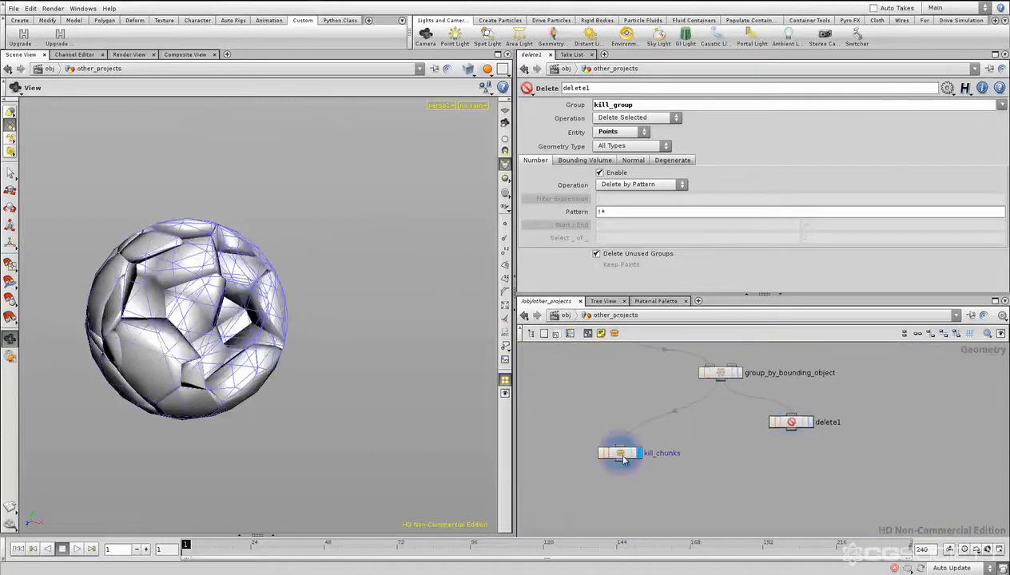
pyautogui.click(632, 453)
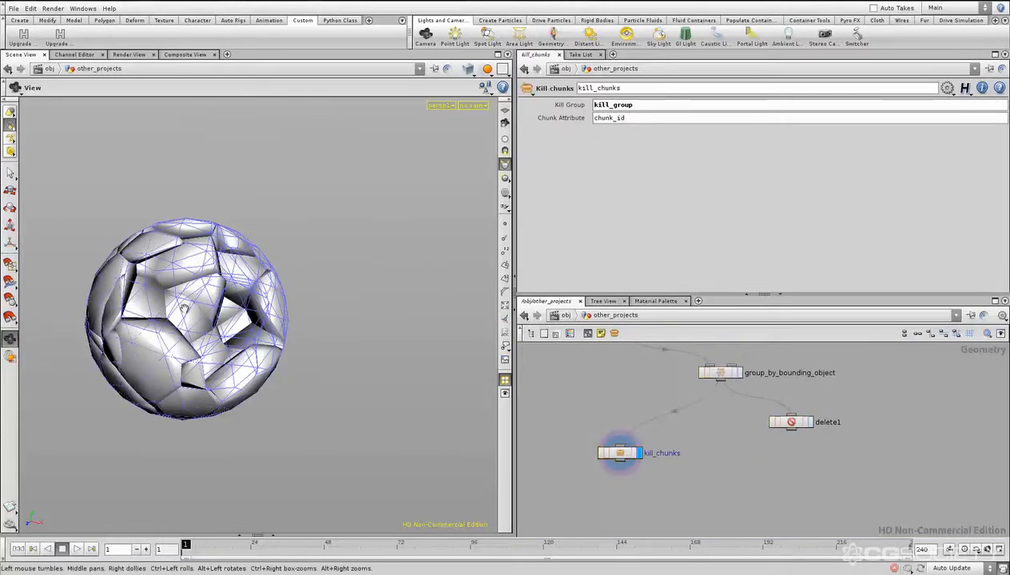
pyautogui.moveTo(240, 276); pyautogui.dragTo(194, 233)
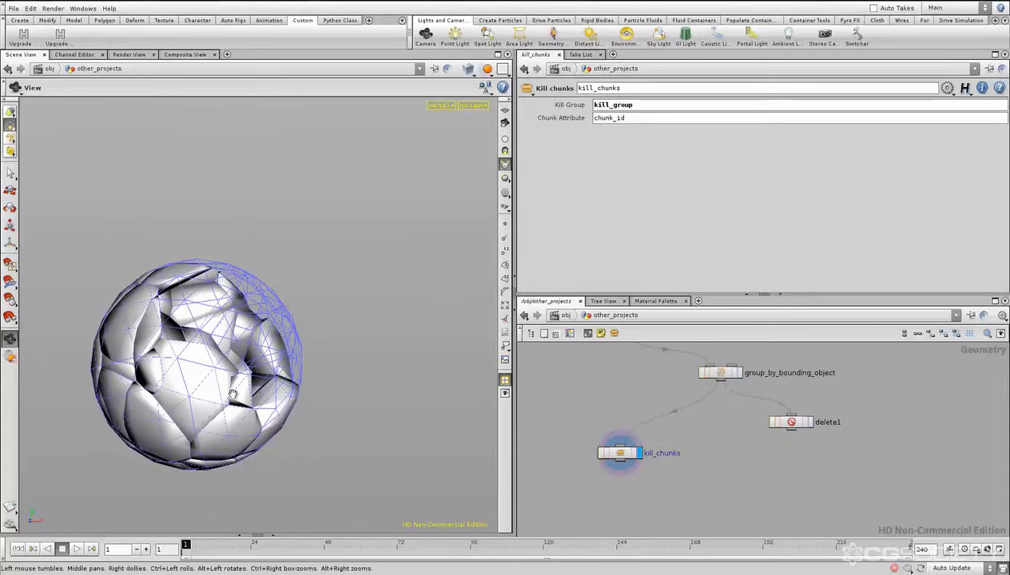
pyautogui.moveTo(270, 322); pyautogui.dragTo(291, 318)
# Select the sphere1 bounding object and move it along X to a center of about 3.238
pyautogui.press('h')
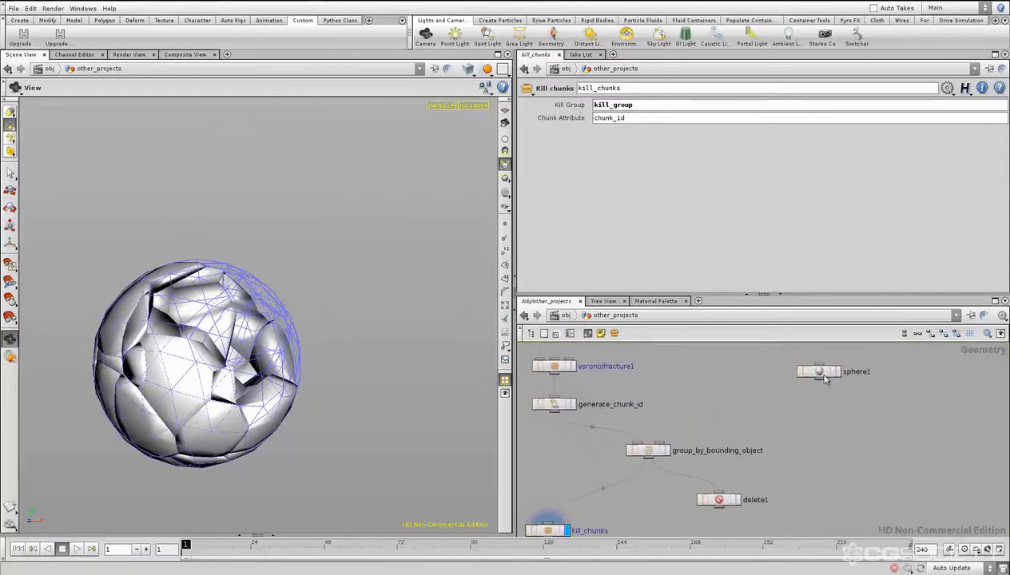
pyautogui.click(818, 371)
pyautogui.press('Return')
pyautogui.click(798, 439)
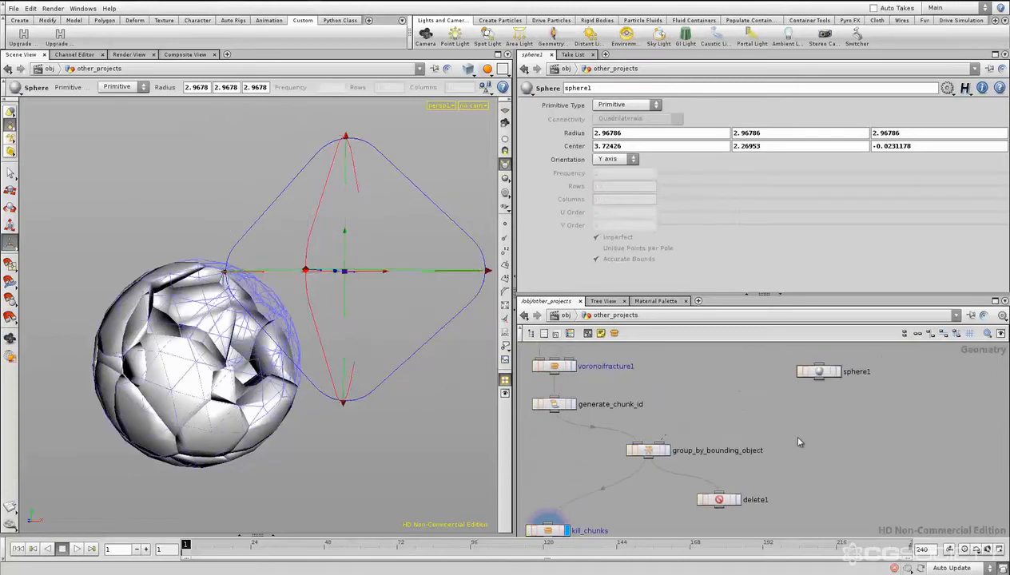
pyautogui.press('t')
pyautogui.keyDown('alt'); pyautogui.moveTo(354, 275); pyautogui.dragTo(357, 297); pyautogui.keyUp('alt')
pyautogui.moveTo(422, 281); pyautogui.dragTo(401, 269)
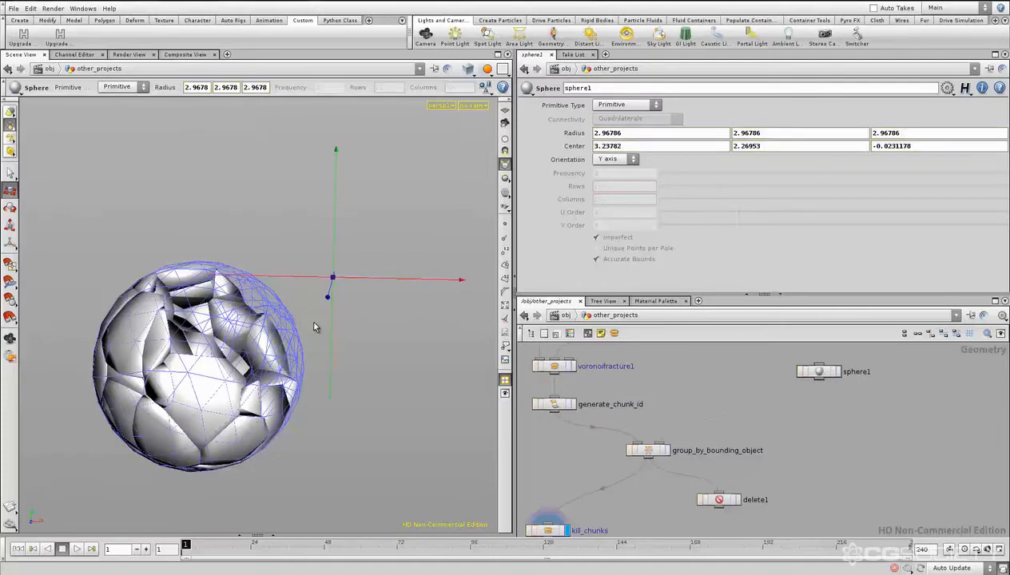
# Examine the chunks left by kill_chunks from several sides and look over the grouping and deletion branches of the network
pyautogui.keyDown('alt'); pyautogui.moveTo(319, 328); pyautogui.dragTo(368, 260); pyautogui.keyUp('alt')
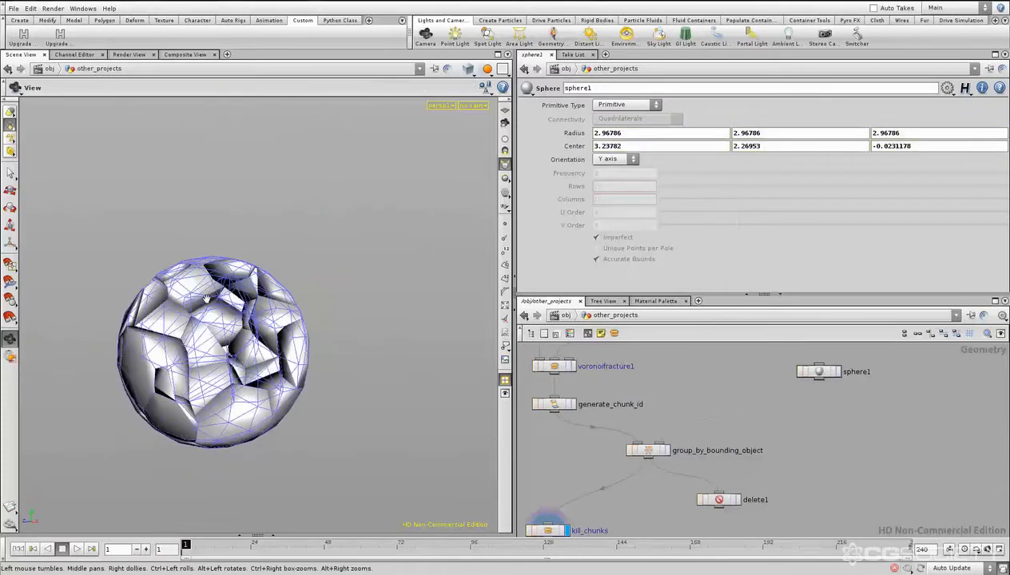
pyautogui.moveTo(258, 360); pyautogui.dragTo(289, 338)
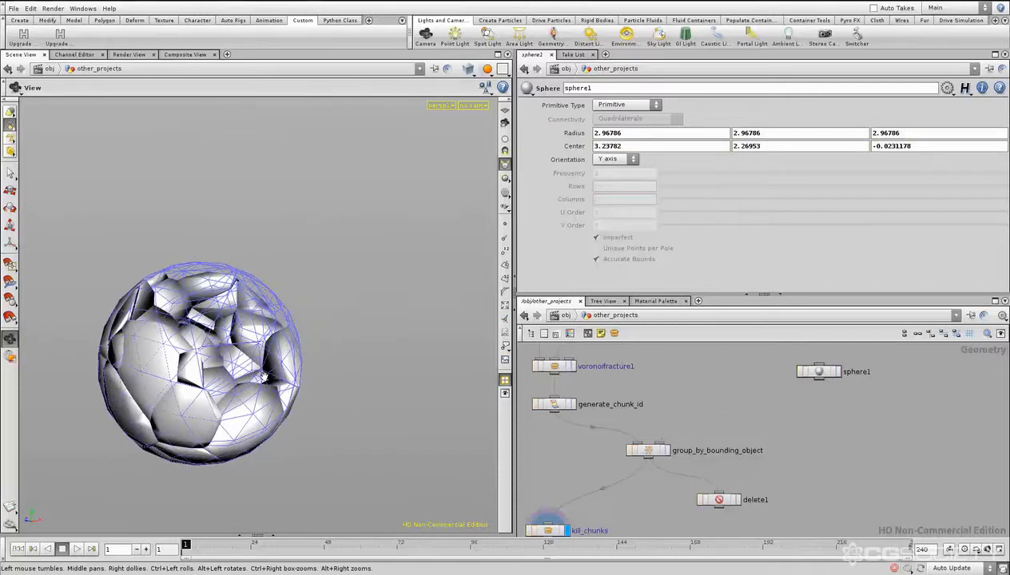
pyautogui.moveTo(254, 276); pyautogui.dragTo(275, 245)
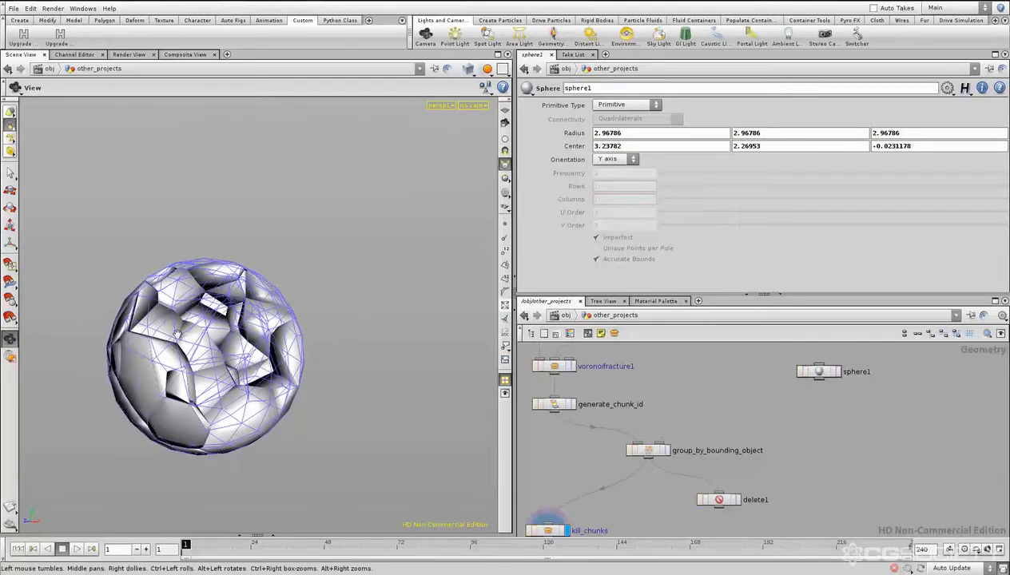
pyautogui.moveTo(212, 374); pyautogui.dragTo(228, 361)
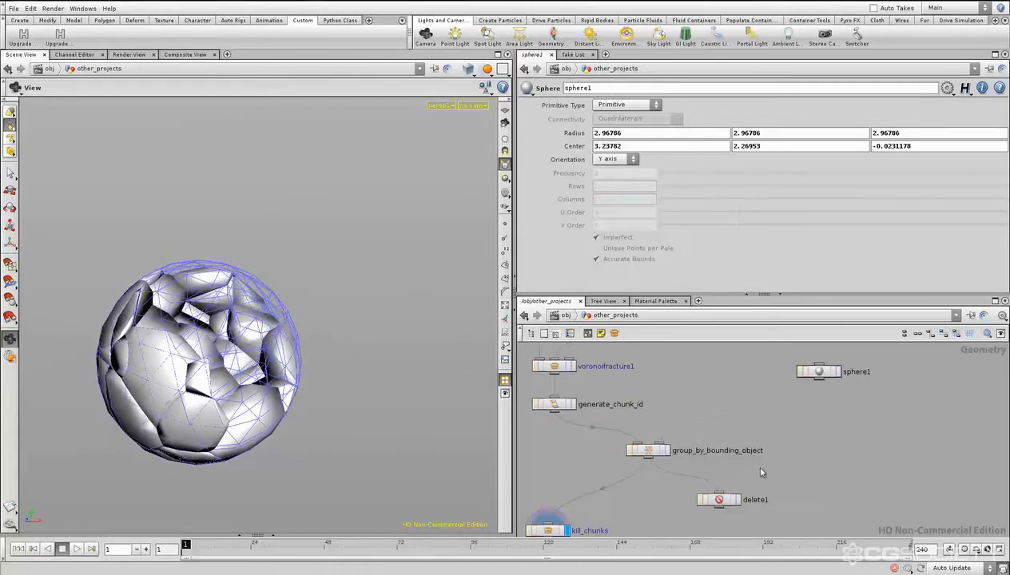
pyautogui.moveTo(817, 473); pyautogui.dragTo(873, 438, button='middle')
pyautogui.moveTo(728, 496)
pyautogui.mouseDown(button='middle')
pyautogui.moveTo(723, 461)
pyautogui.moveTo(667, 496)
pyautogui.moveTo(675, 481)
pyautogui.mouseUp(button='middle')
pyautogui.scroll(-2, 688, 482)
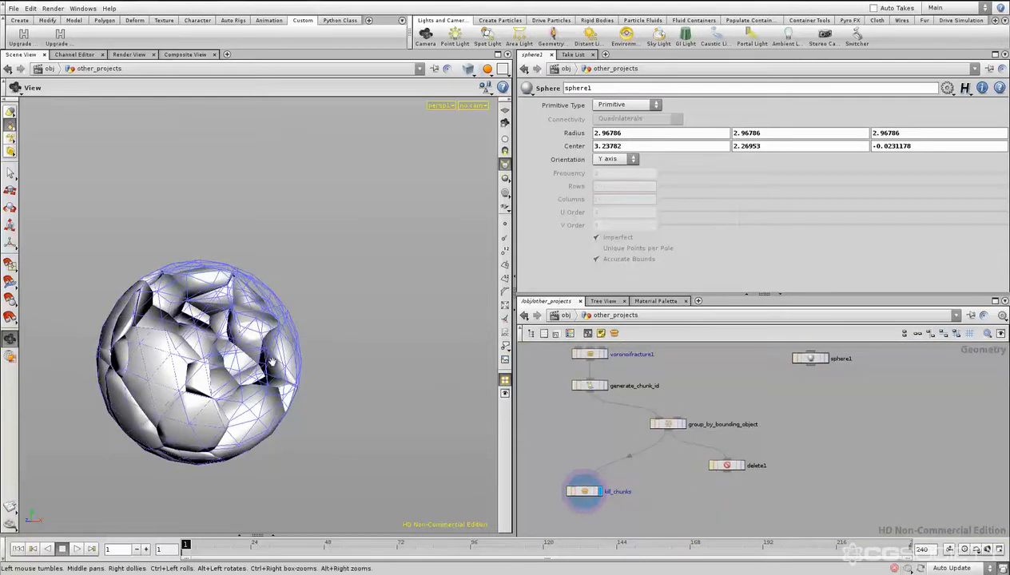
pyautogui.moveTo(270, 359)
pyautogui.mouseDown()
pyautogui.moveTo(279, 343)
pyautogui.moveTo(265, 361)
pyautogui.moveTo(285, 353)
pyautogui.moveTo(287, 376)
pyautogui.moveTo(303, 367)
pyautogui.moveTo(273, 354)
pyautogui.moveTo(270, 361)
pyautogui.mouseUp()
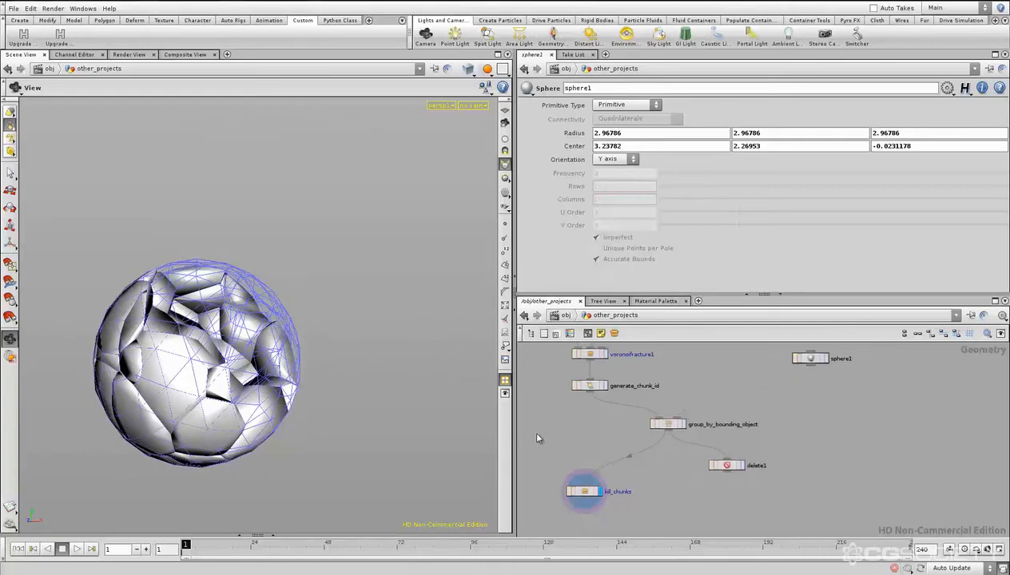
pyautogui.moveTo(822, 477); pyautogui.dragTo(821, 459, button='middle')
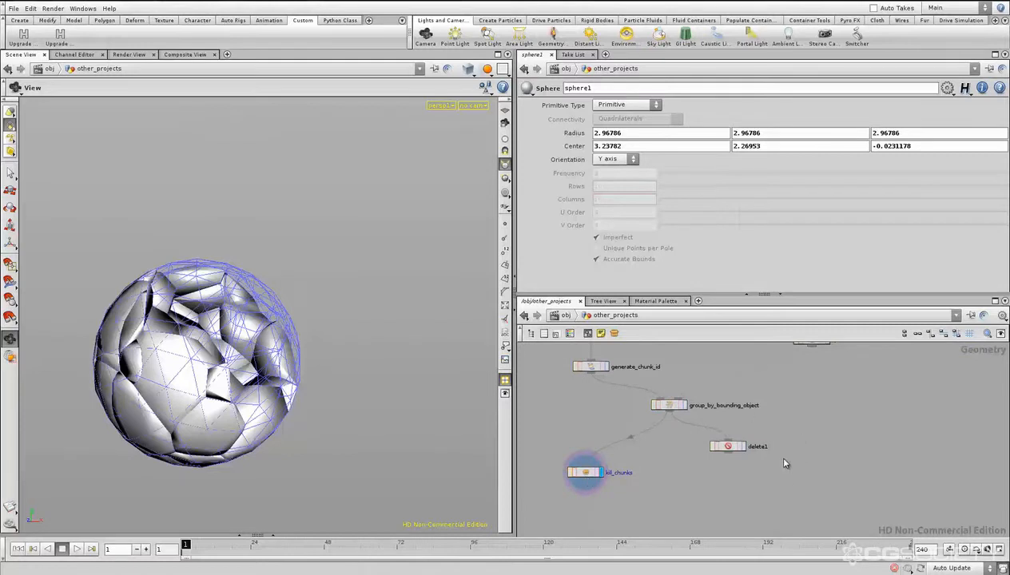
# Add a Point node in the empty network space beside the Delete node
pyautogui.moveTo(844, 466); pyautogui.dragTo(739, 465, button='middle')
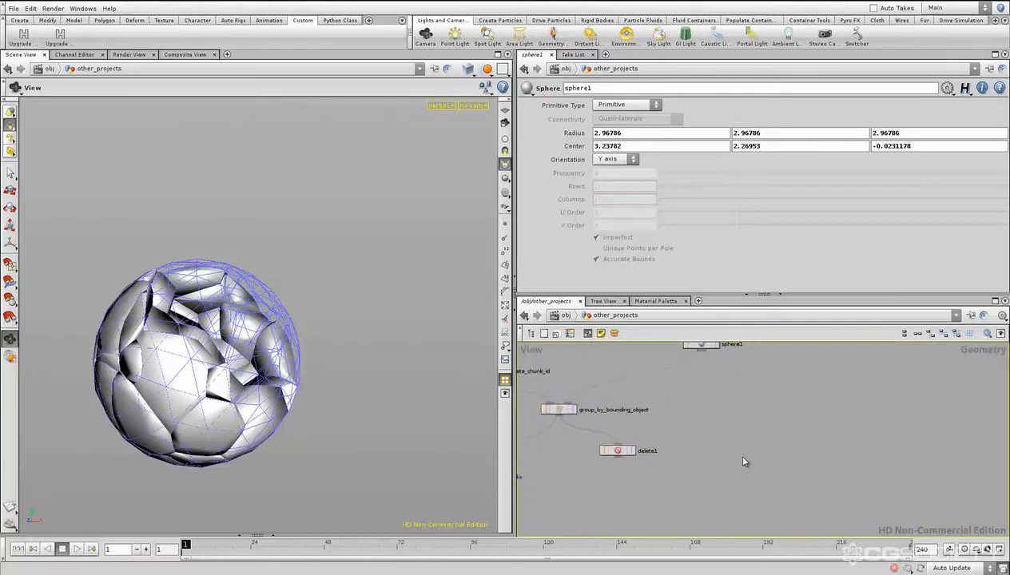
pyautogui.moveTo(805, 438); pyautogui.dragTo(767, 459, button='middle')
pyautogui.scroll(-3, 716, 450)
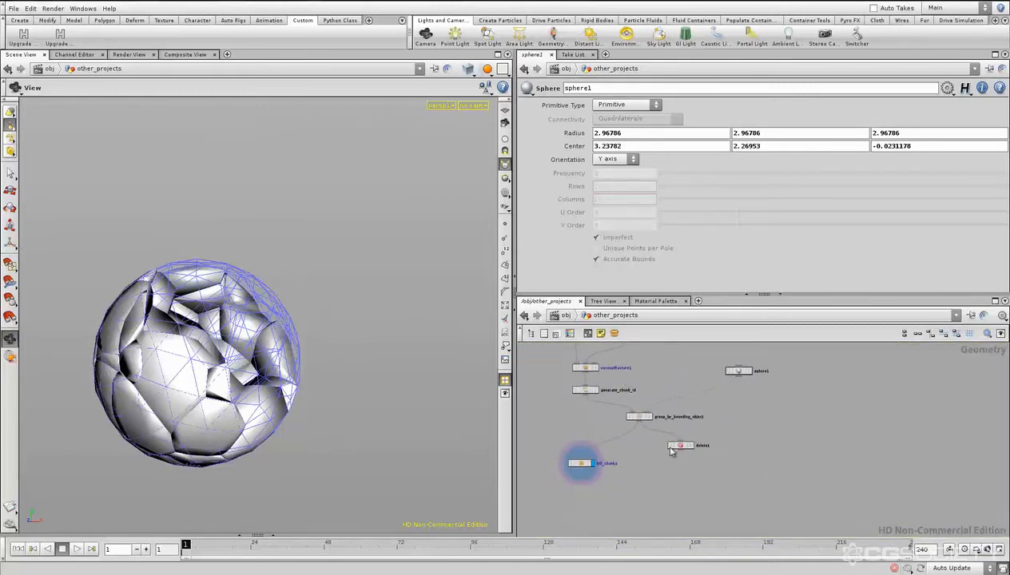
pyautogui.moveTo(772, 442); pyautogui.dragTo(733, 448, button='middle')
pyautogui.press('Tab')
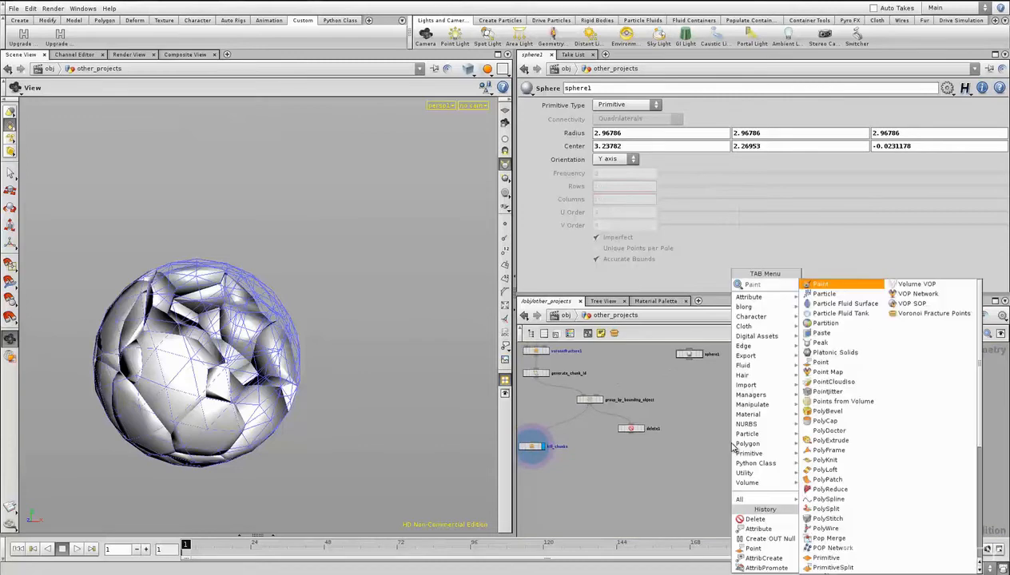
pyautogui.write('point')
pyautogui.press('Return')
pyautogui.click(732, 444)
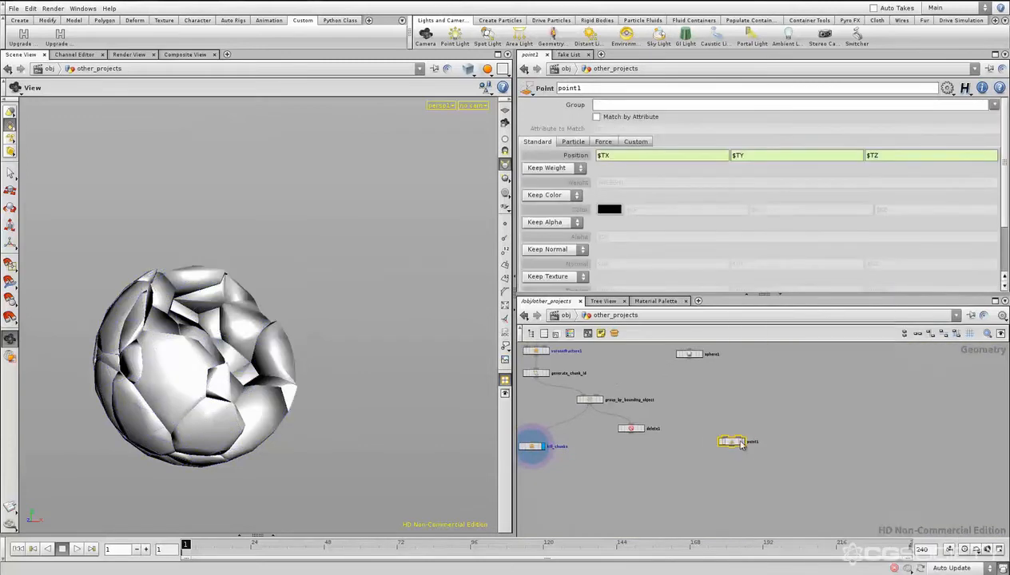
pyautogui.click(795, 405)
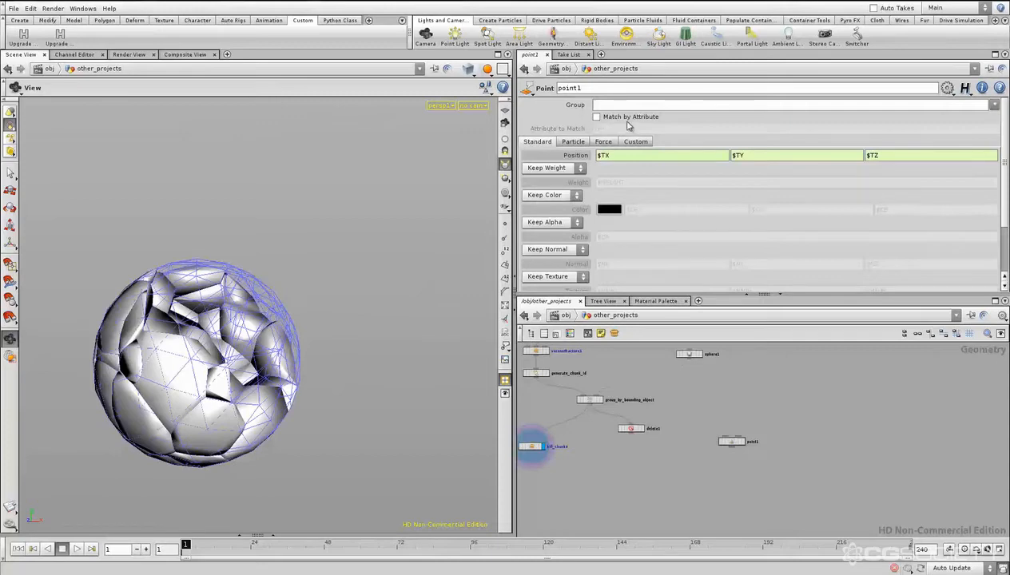
# Enable Match by Attribute on the Point node with id as the attribute to match
pyautogui.click(597, 116)
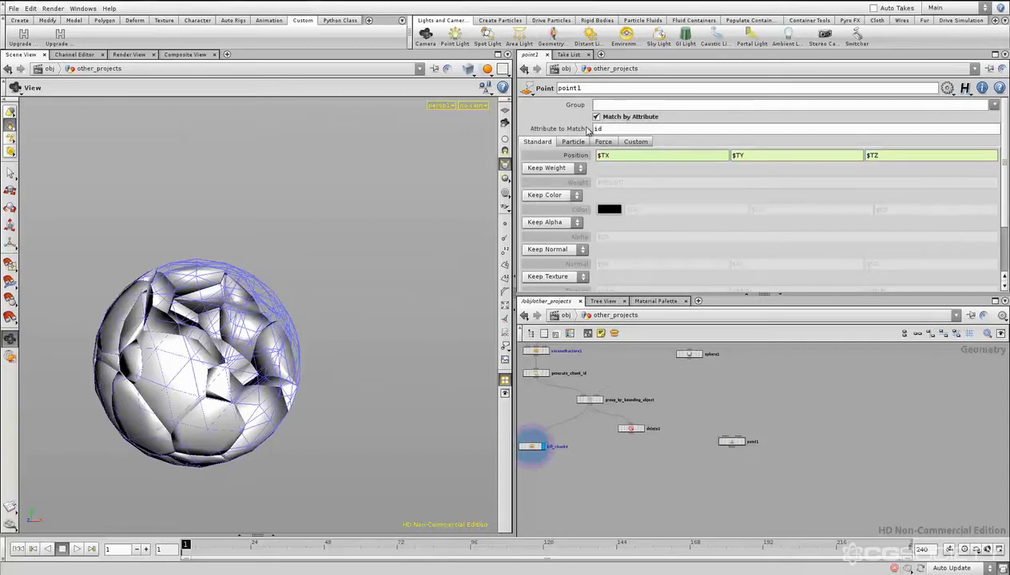
pyautogui.doubleClick(622, 128)
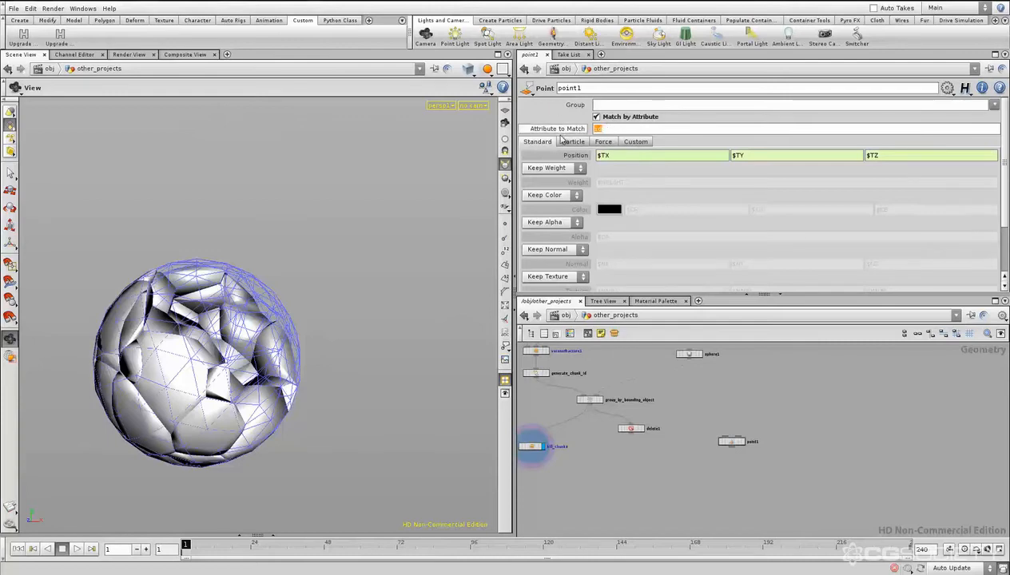
pyautogui.press('f')
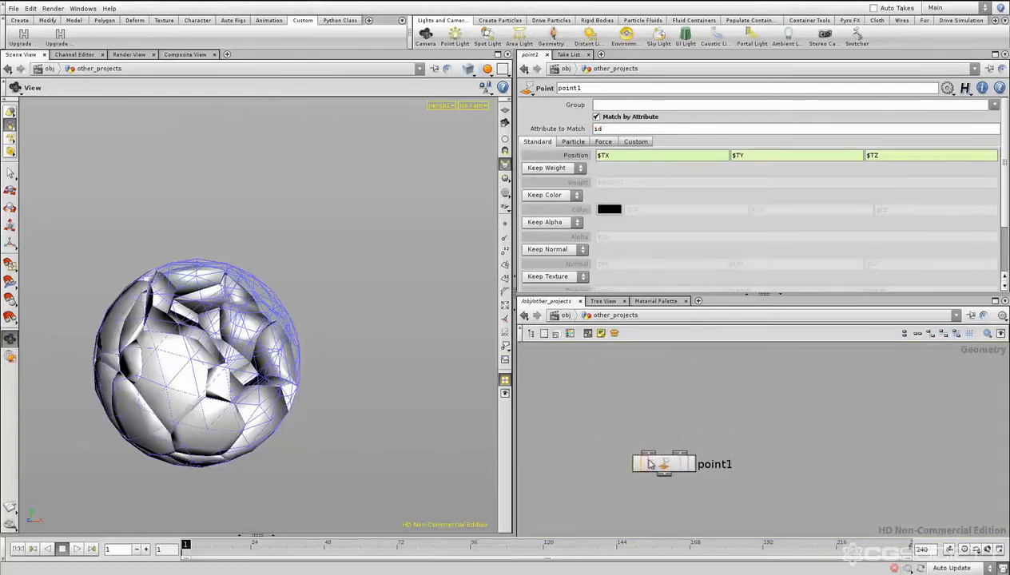
pyautogui.click(649, 463)
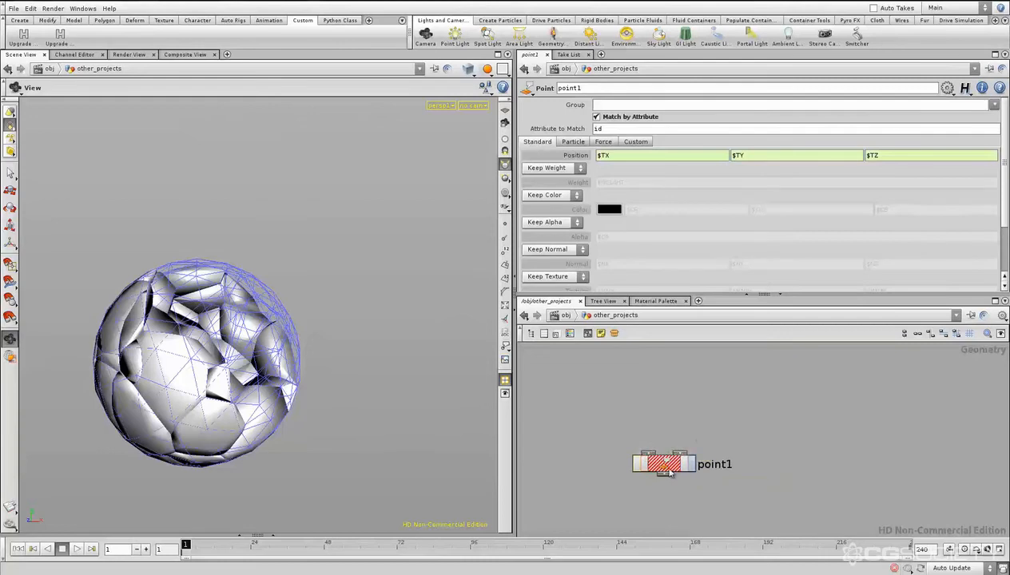
pyautogui.click(668, 470)
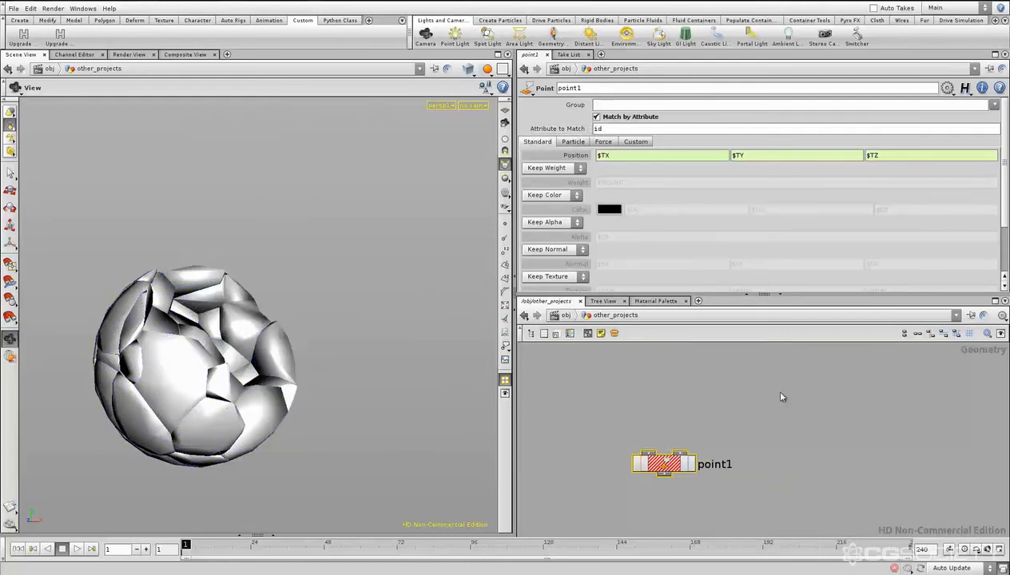
pyautogui.click(729, 444)
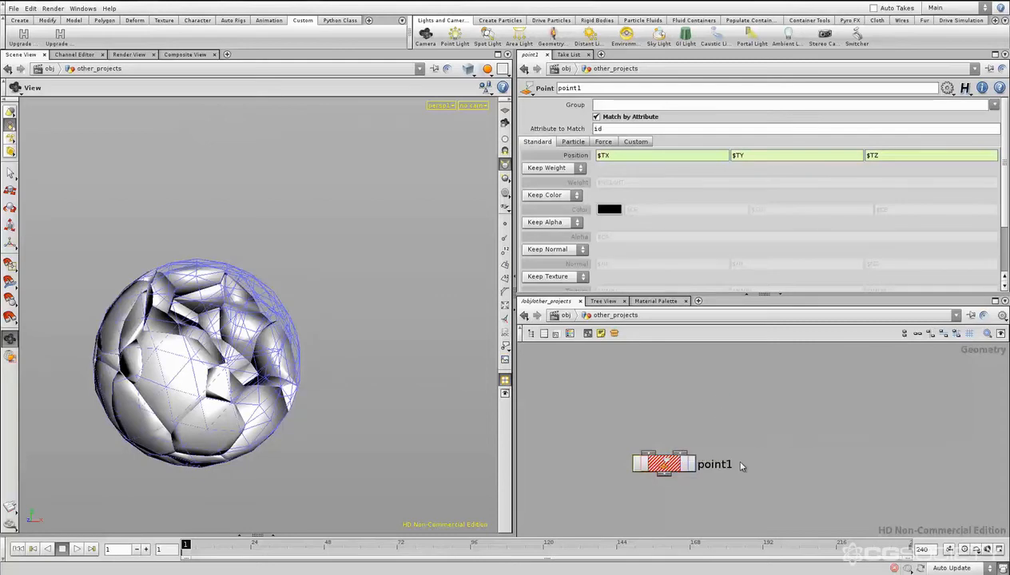
# Set the Point node's X position expression to $TX2
pyautogui.click(639, 156)
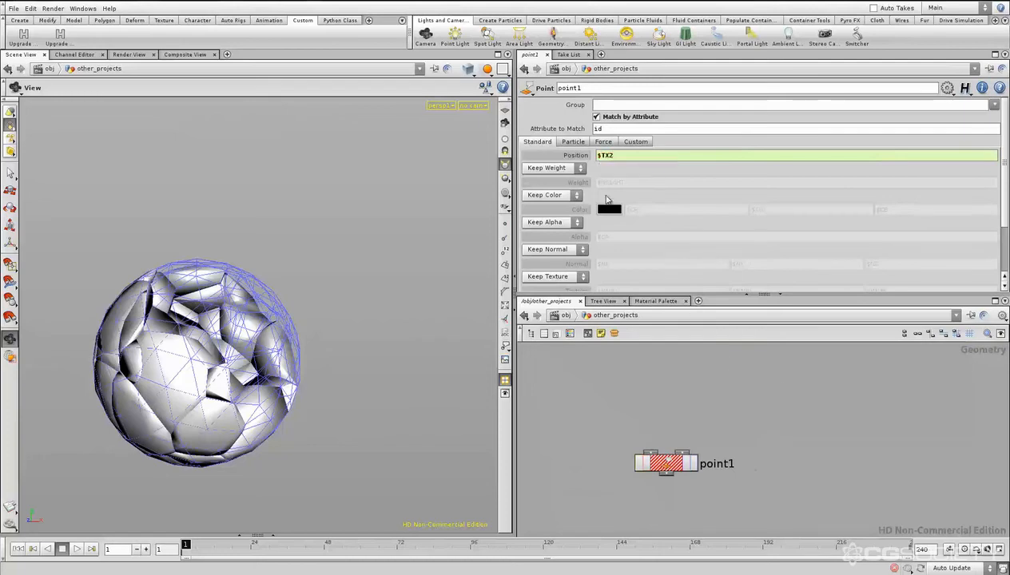
pyautogui.press('Return')
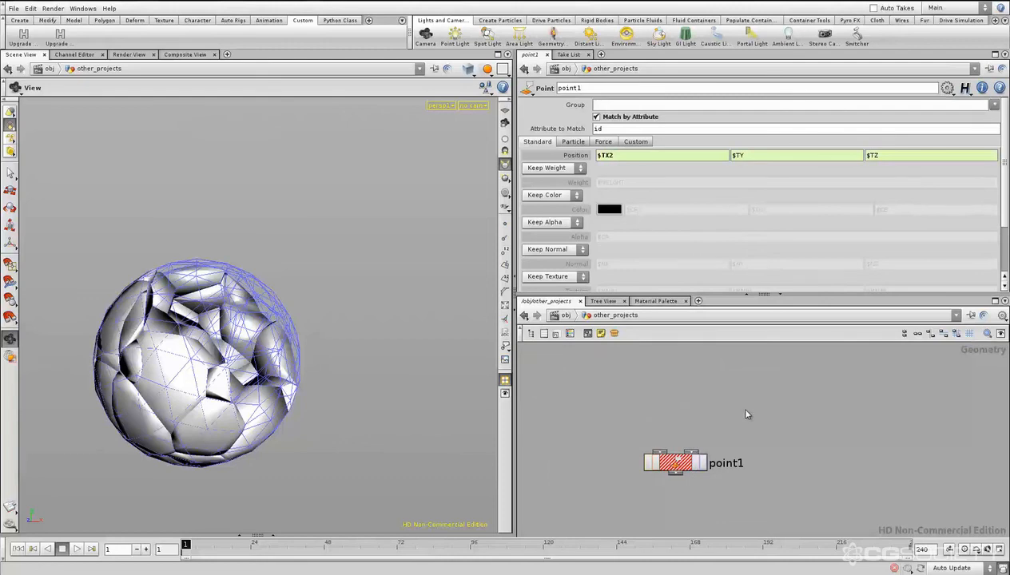
pyautogui.press('h')
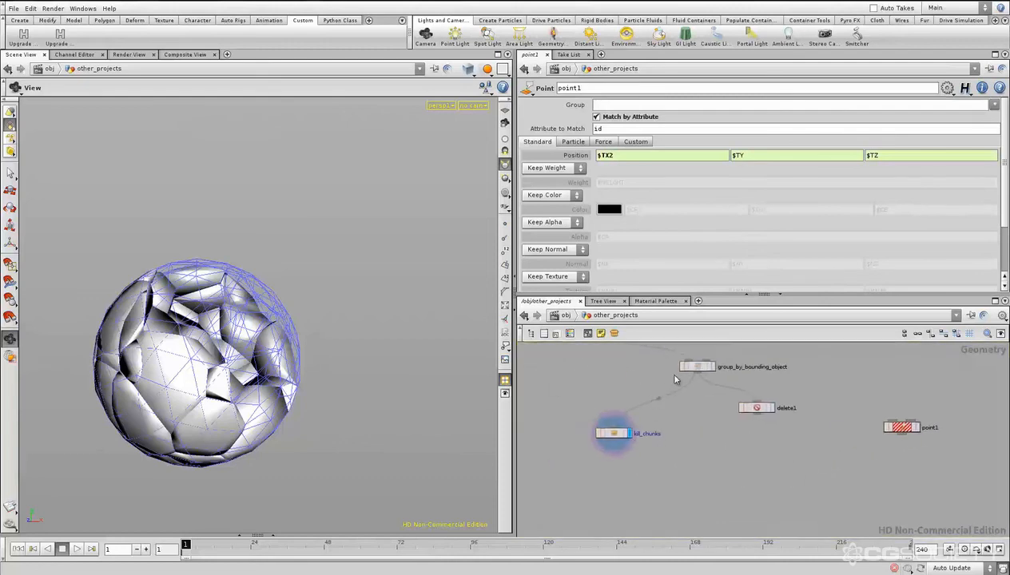
pyautogui.press('f')
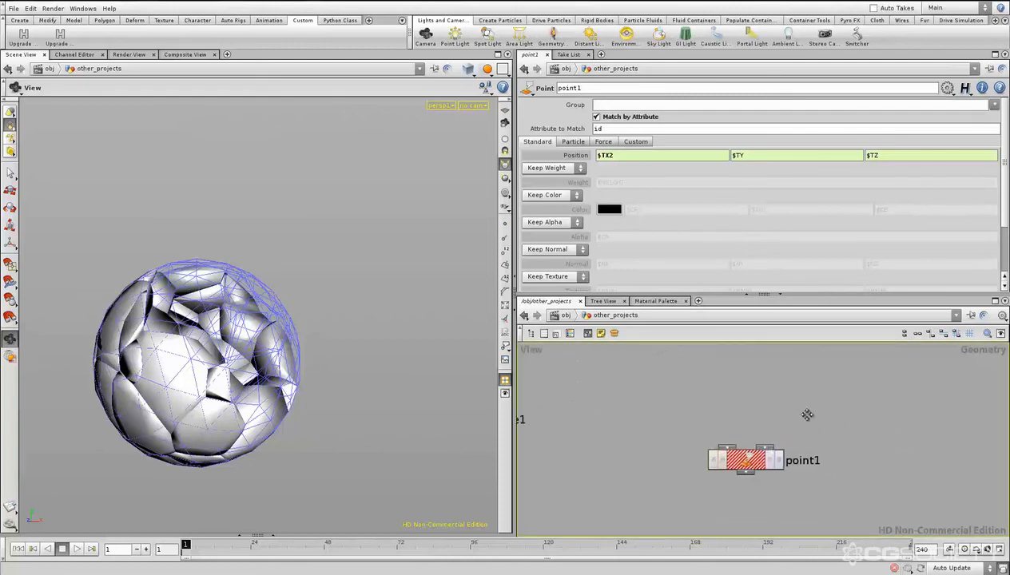